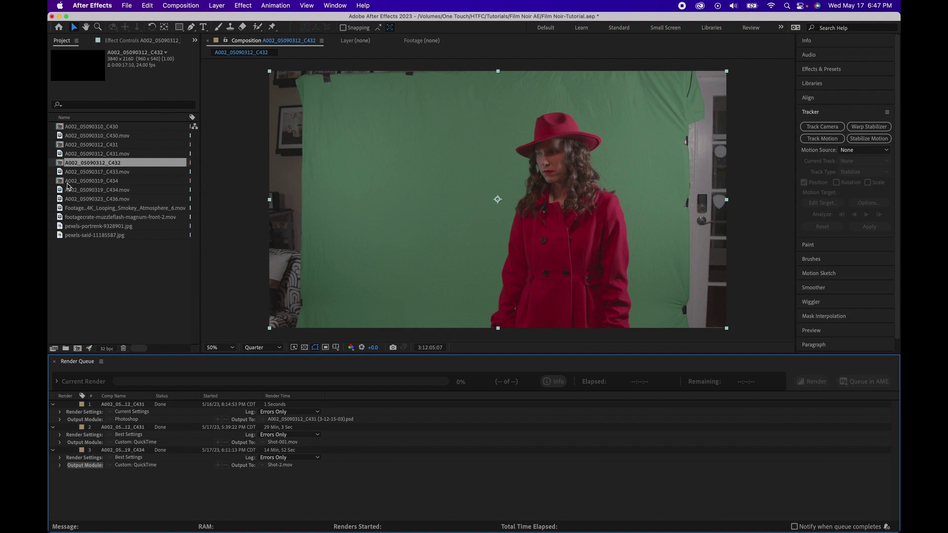
Step: Create a composition from the clip A002_05090312_C431.mov and trim it to the work area from 3:12:09:04 to 3:12:17:10
click(94, 154)
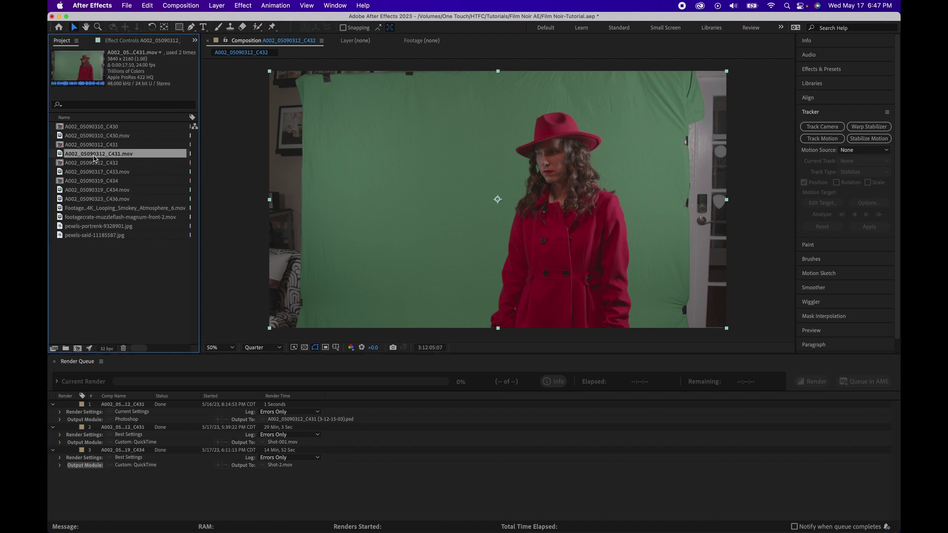
drag(94, 158, 79, 348)
drag(428, 388, 529, 391)
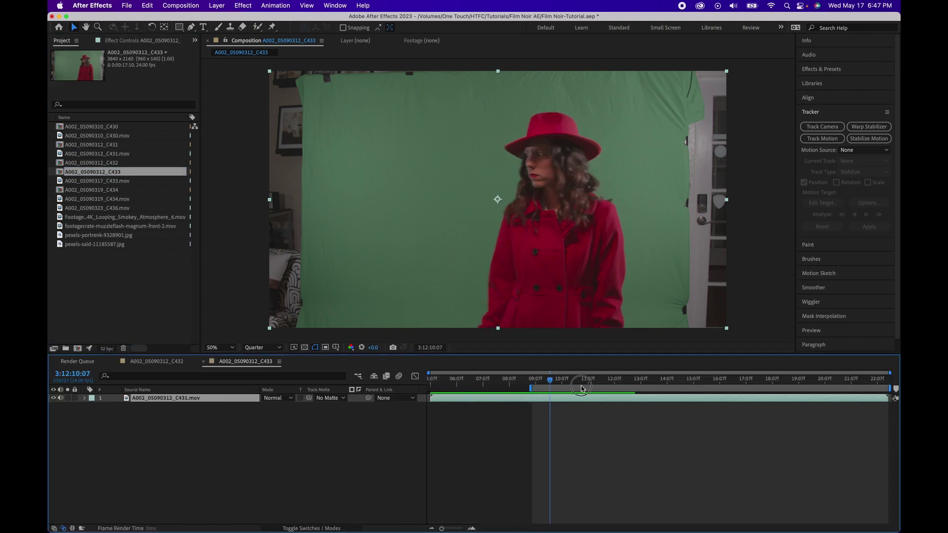
drag(888, 388, 751, 388)
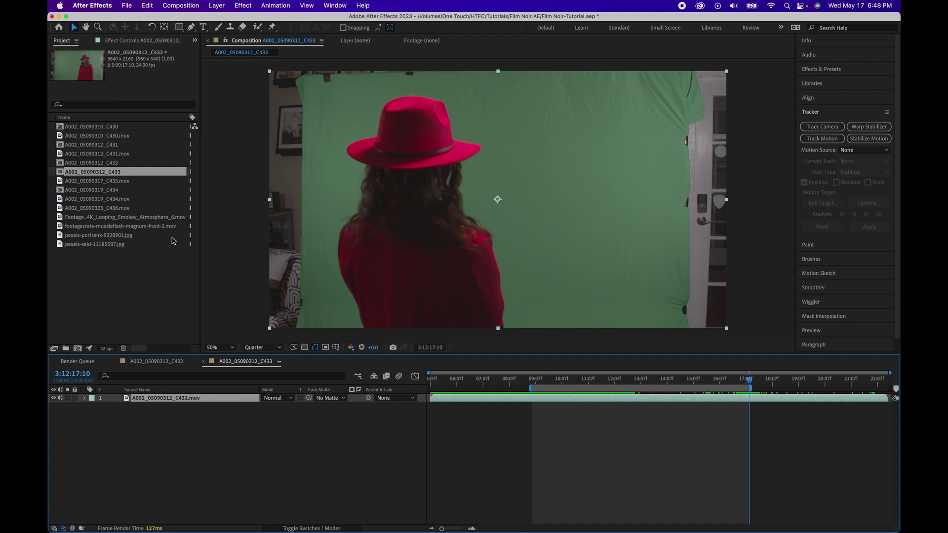
click(181, 6)
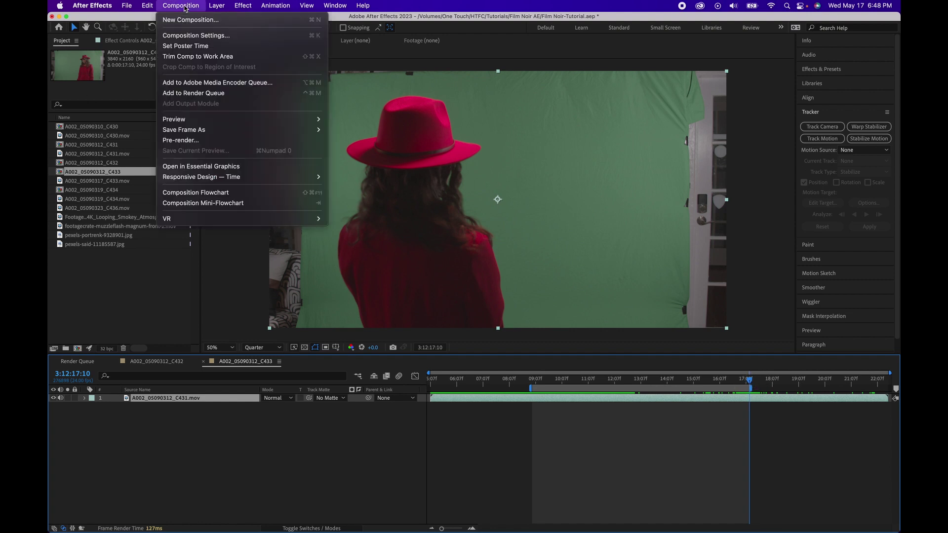
click(186, 57)
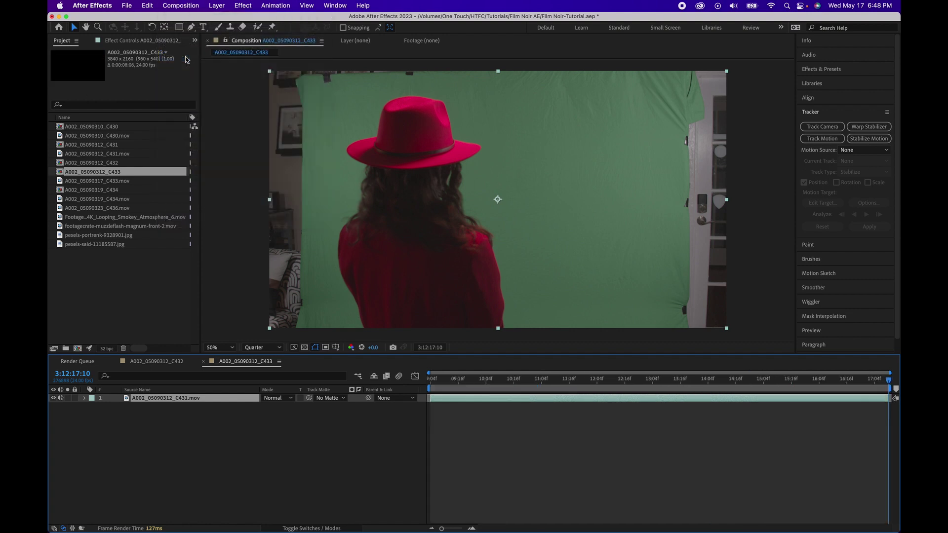
Step: Apply the Keylight (1.2) effect to the clip at the start of the trimmed composition
key(Home)
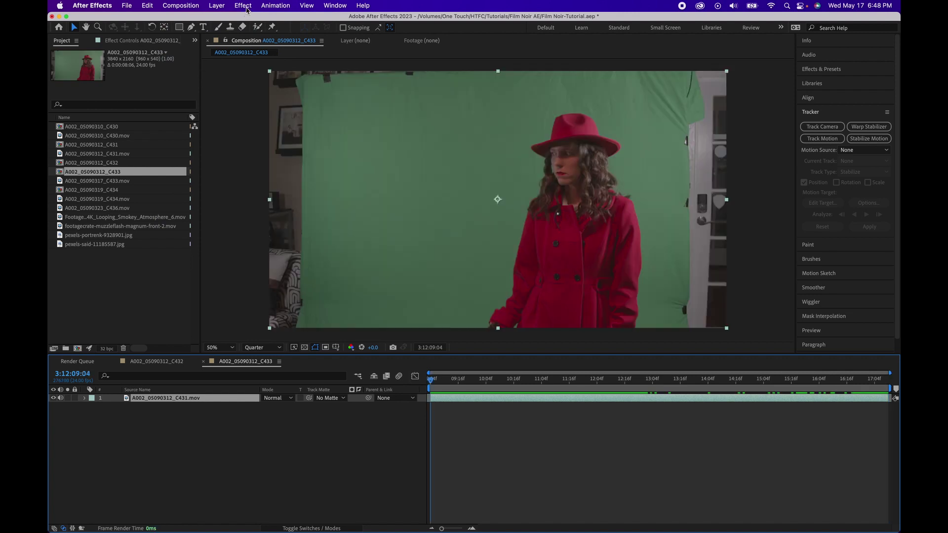
click(243, 6)
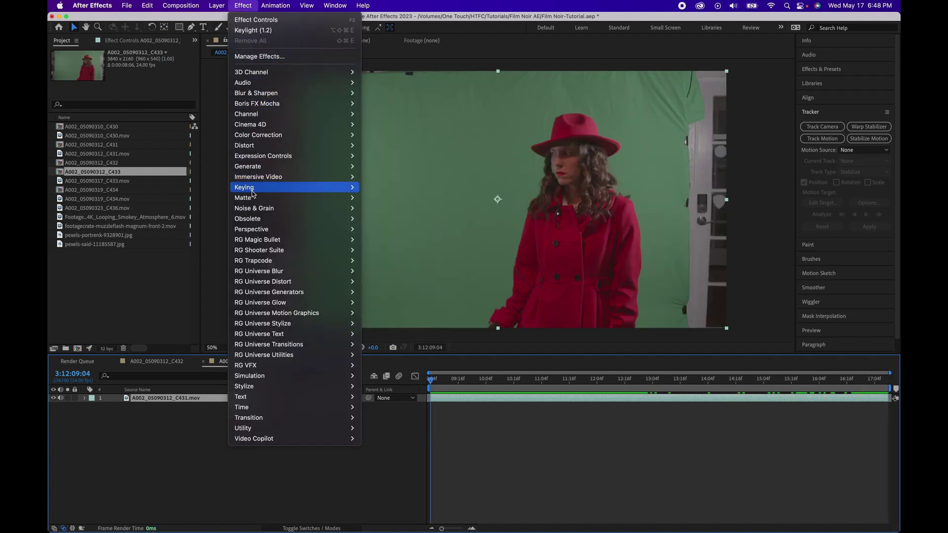
mouse_move(251, 191)
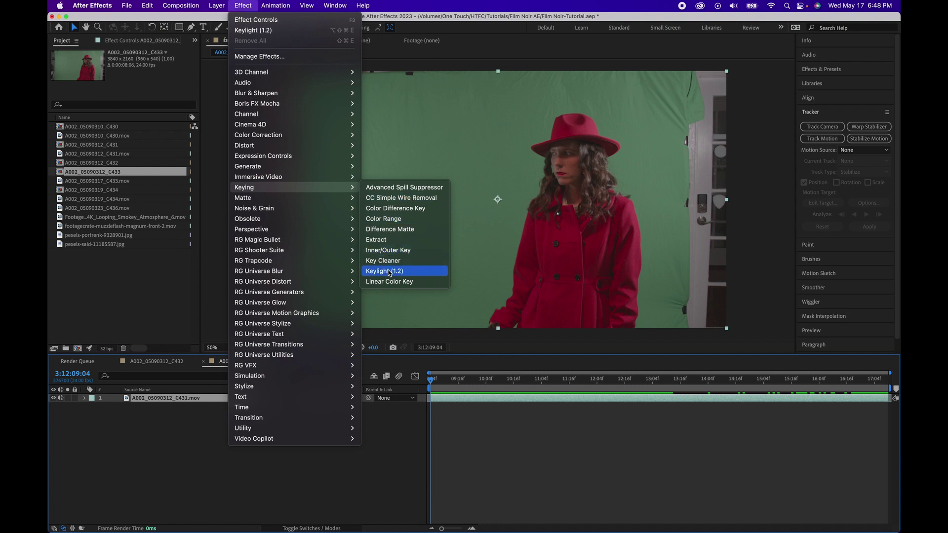
click(389, 273)
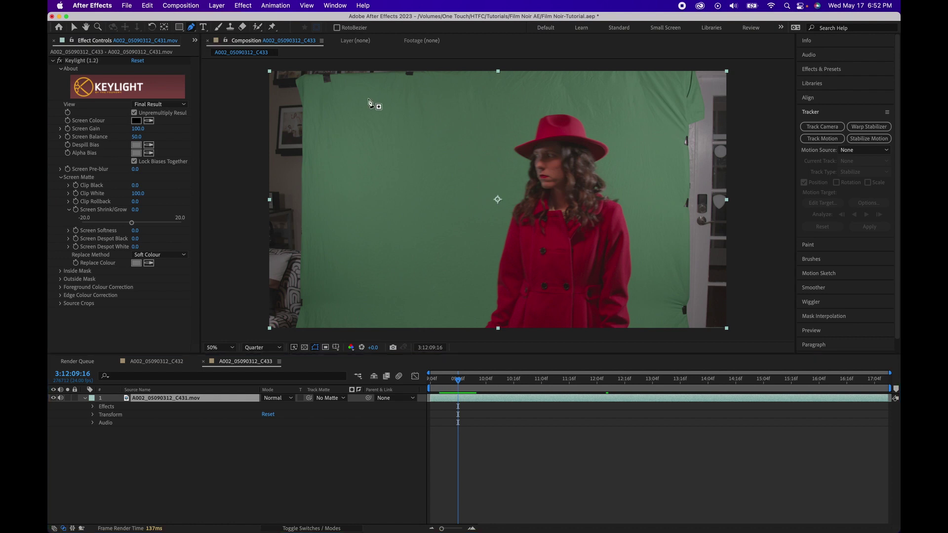
Step: Draw a closed garbage mask with the Pen tool loosely around the woman at 3:12:09:16, extending just below the frame
click(649, 325)
click(634, 122)
drag(544, 100, 516, 100)
click(413, 133)
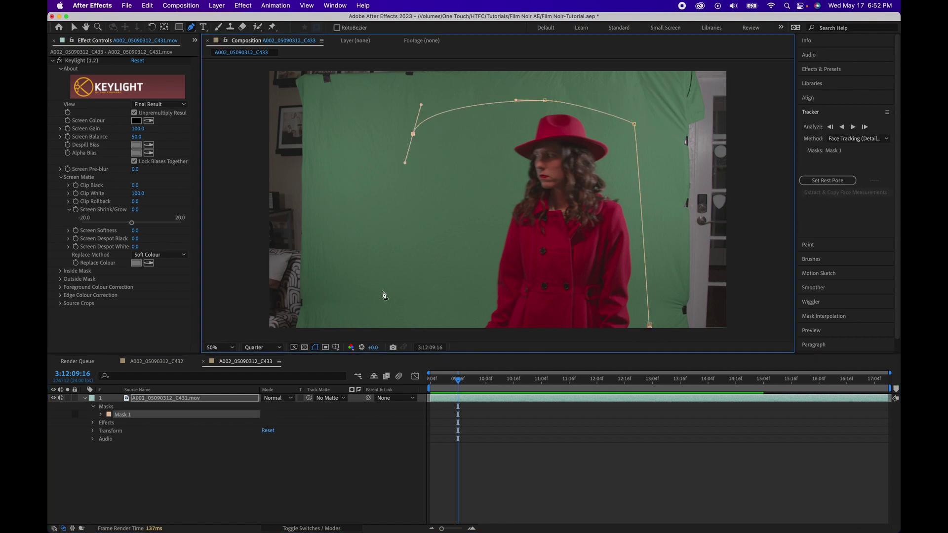
drag(390, 331, 398, 334)
click(650, 335)
click(649, 325)
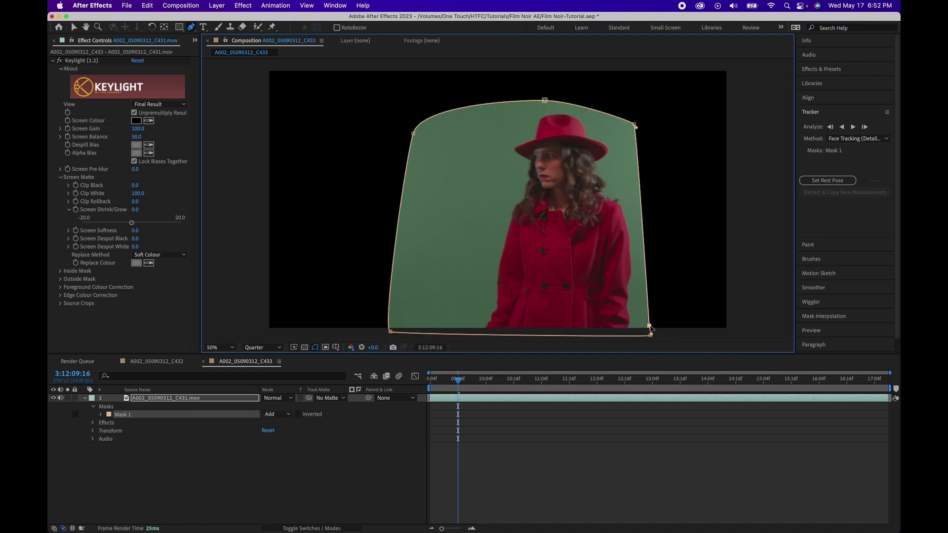
Step: Keyframe the mask path at 3:12:09:16, then raise its top and upper-left points around the hat at 3:12:11:01
key(alt+m)
drag(458, 379, 535, 378)
click(75, 26)
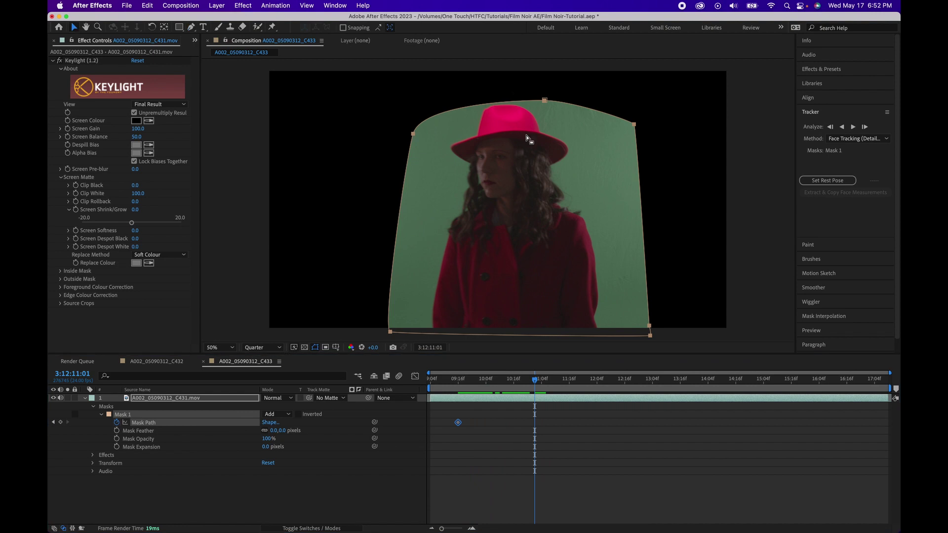
drag(545, 100, 544, 91)
click(413, 132)
drag(413, 132, 399, 116)
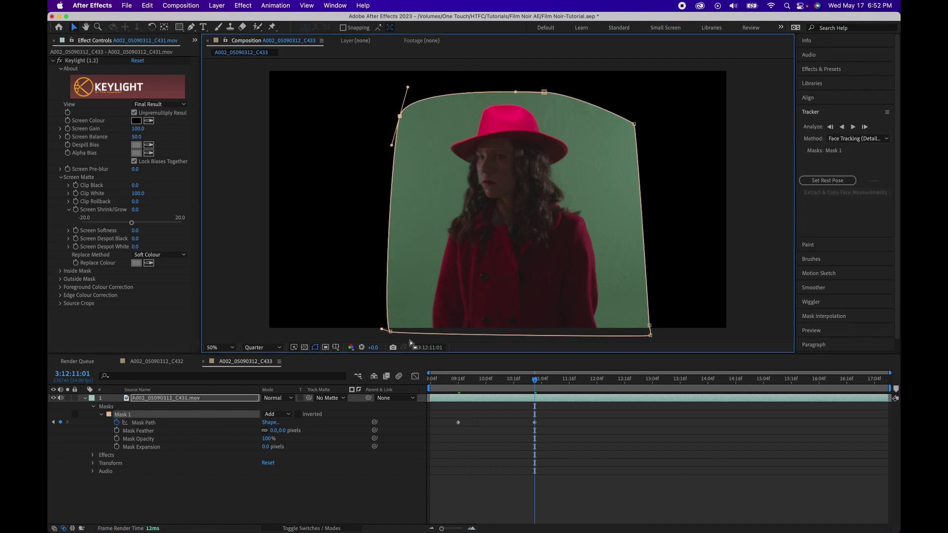
Step: At 3:12:11:12, move the mask's top and two left-hand points outward to follow the woman moving left
key(space)
drag(544, 92, 510, 82)
drag(399, 116, 375, 100)
drag(389, 332, 360, 332)
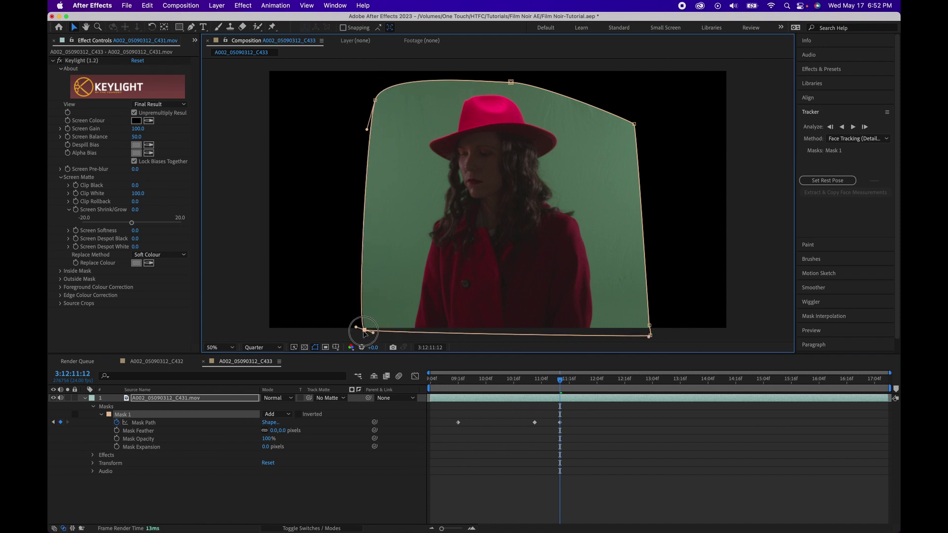
Step: At 3:12:12:14, shift the whole mask path left to keep the woman inside it
drag(559, 380, 621, 381)
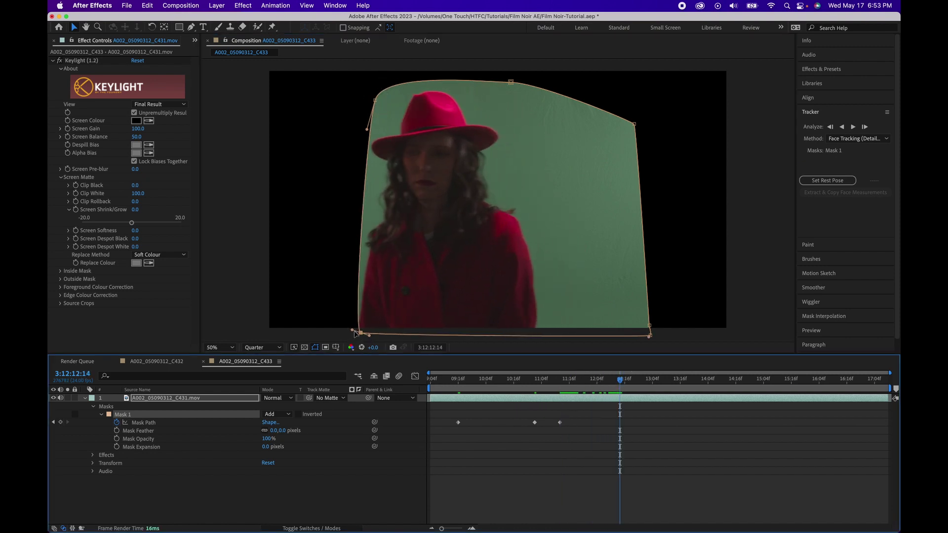
click(144, 422)
drag(648, 334, 609, 336)
Step: Shift the whole mask slightly right at 3:12:17:00 and further left at 3:12:17:05 to enclose her turning hair
drag(622, 381, 864, 397)
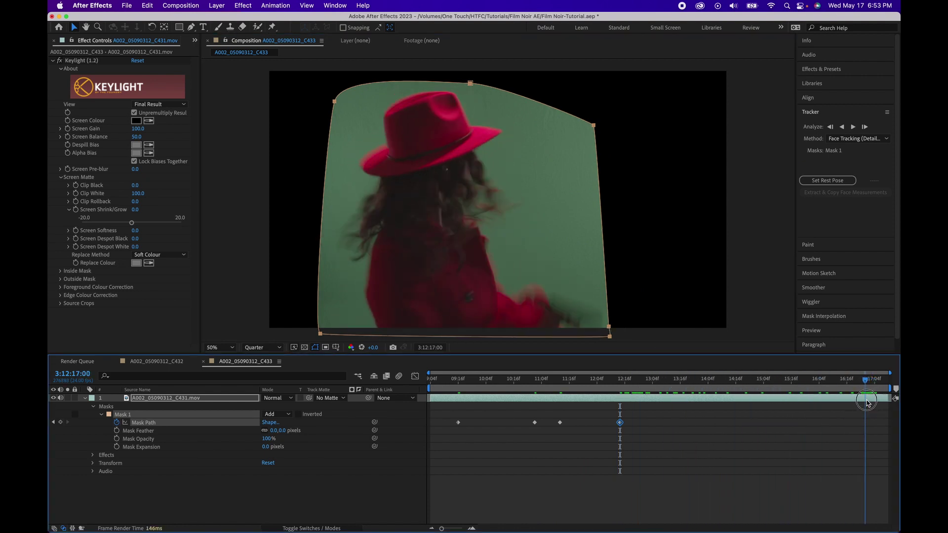
drag(609, 326, 613, 327)
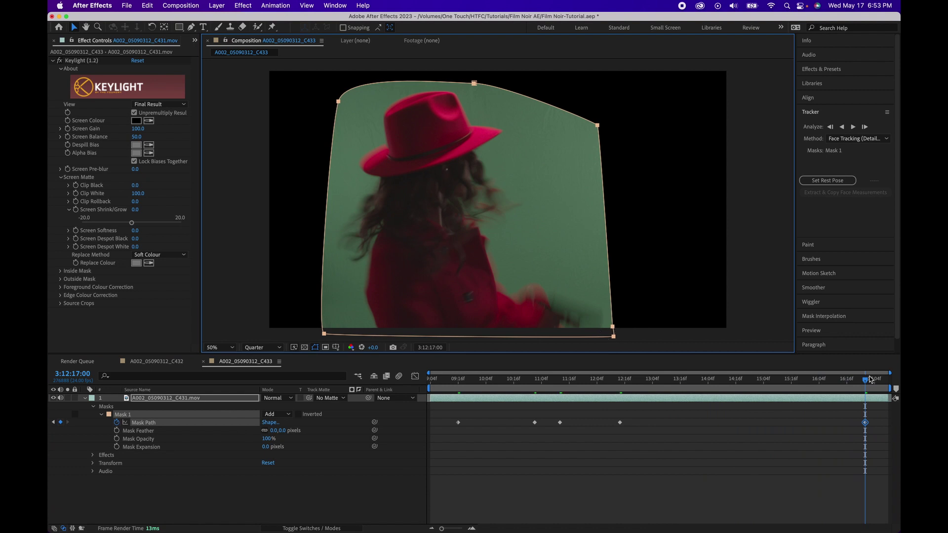
click(874, 381)
click(877, 381)
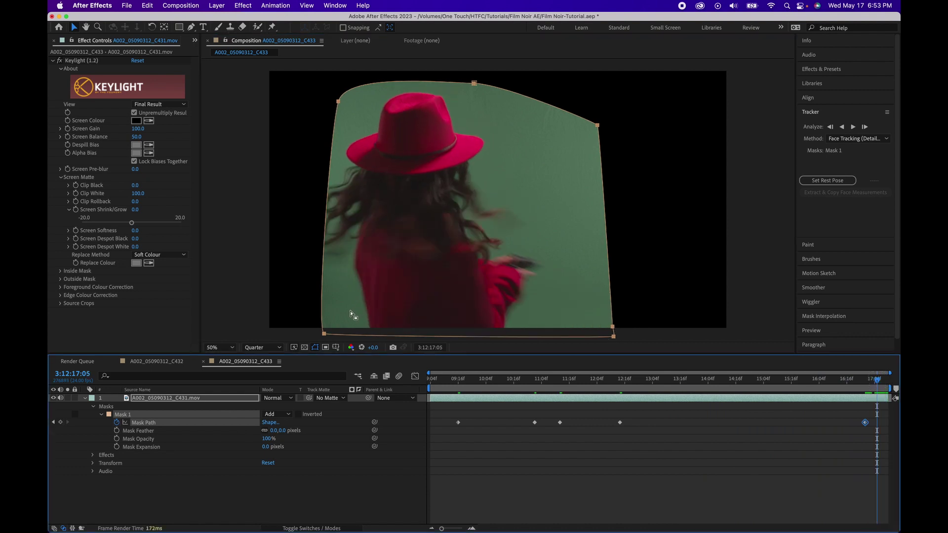
click(323, 334)
drag(323, 334, 307, 334)
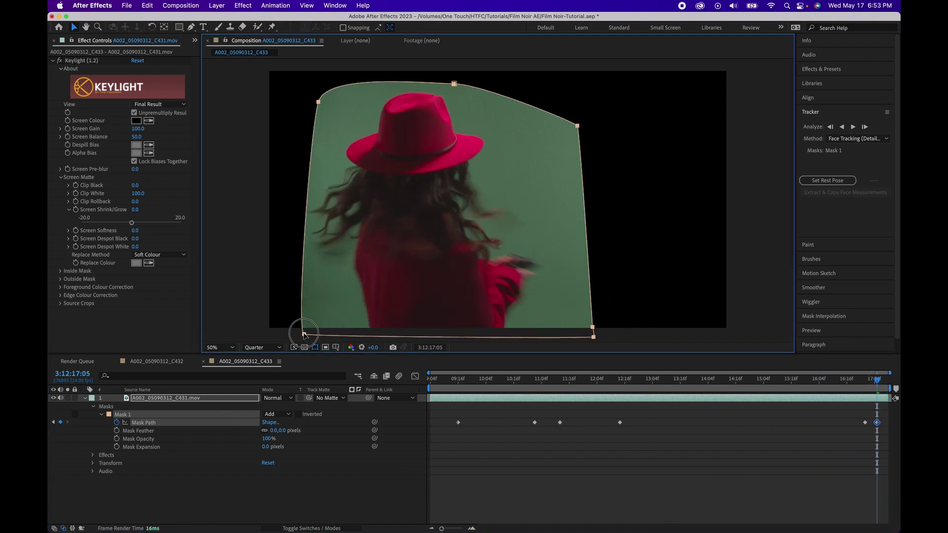
click(876, 380)
key(space)
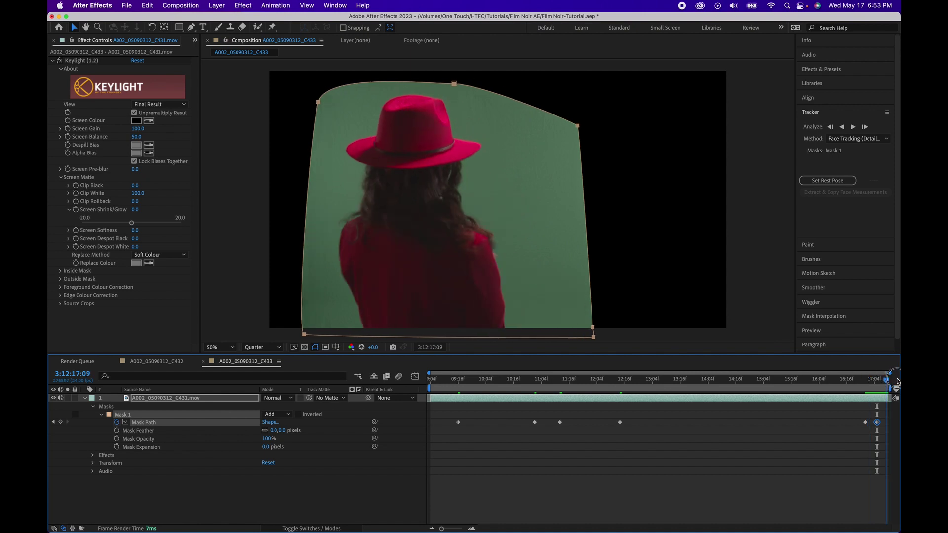
Step: Sample the green backdrop as Keylight's Screen Colour on the composition's first frame
mouse_move(433, 380)
mouse_down()
mouse_move(804, 406)
mouse_move(423, 377)
mouse_up()
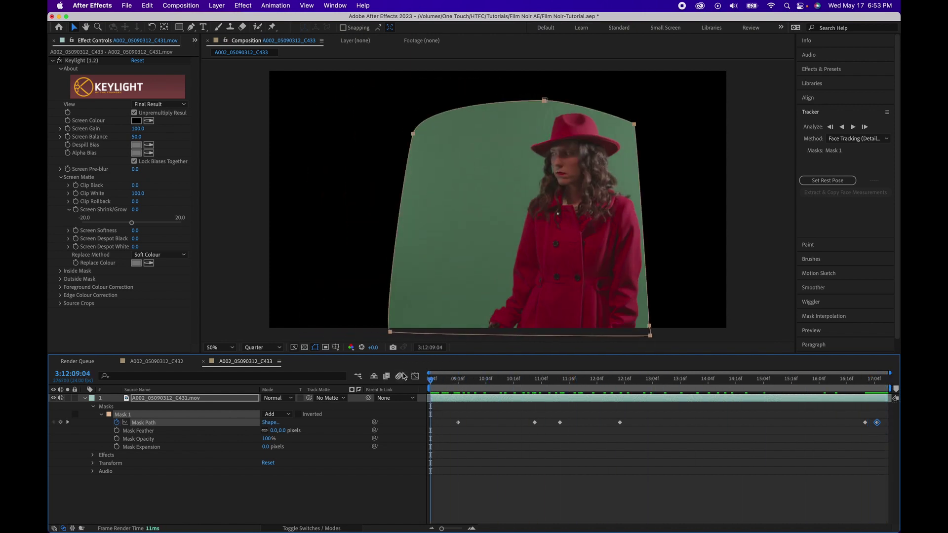
click(416, 375)
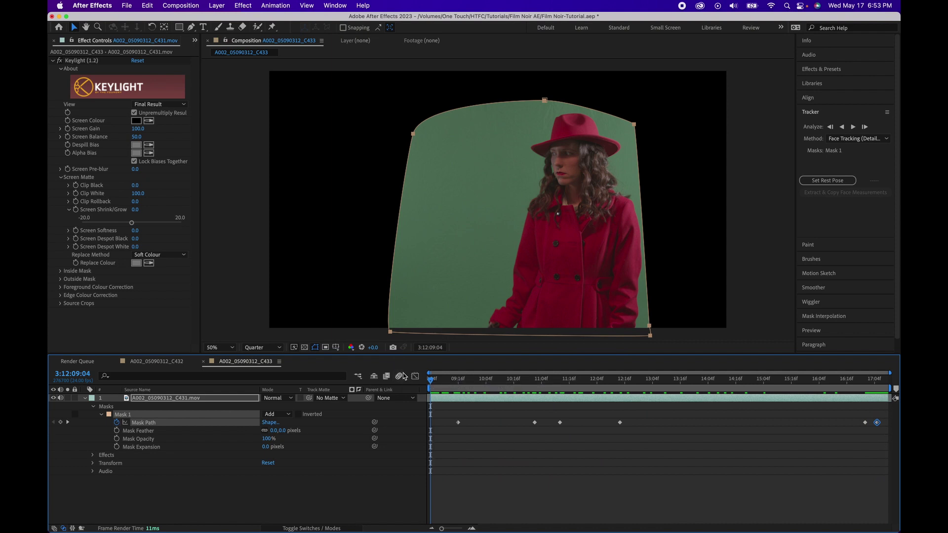
click(148, 121)
click(487, 143)
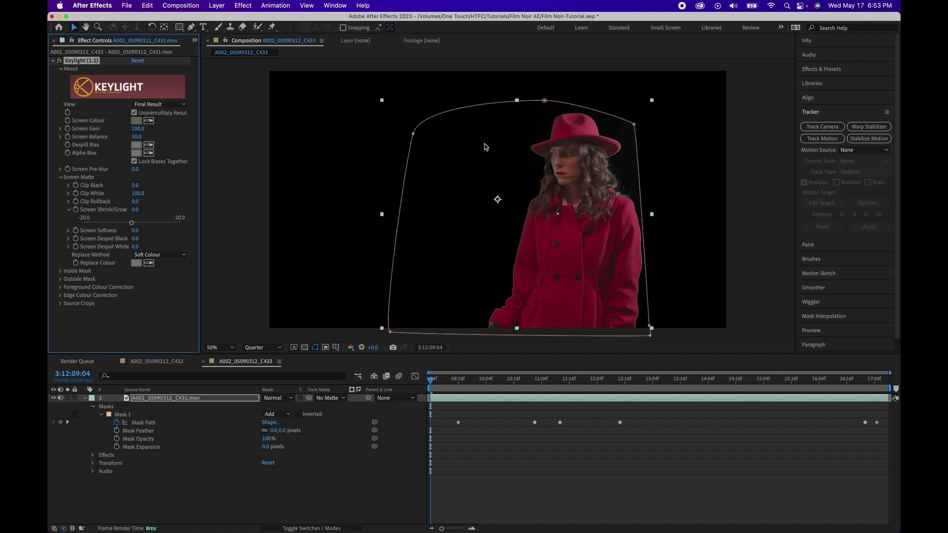
Step: Show Keylight's Screen Matte view at 3:12:11:21 and set Clip Black to 18 and Clip White to 88
drag(436, 376, 582, 380)
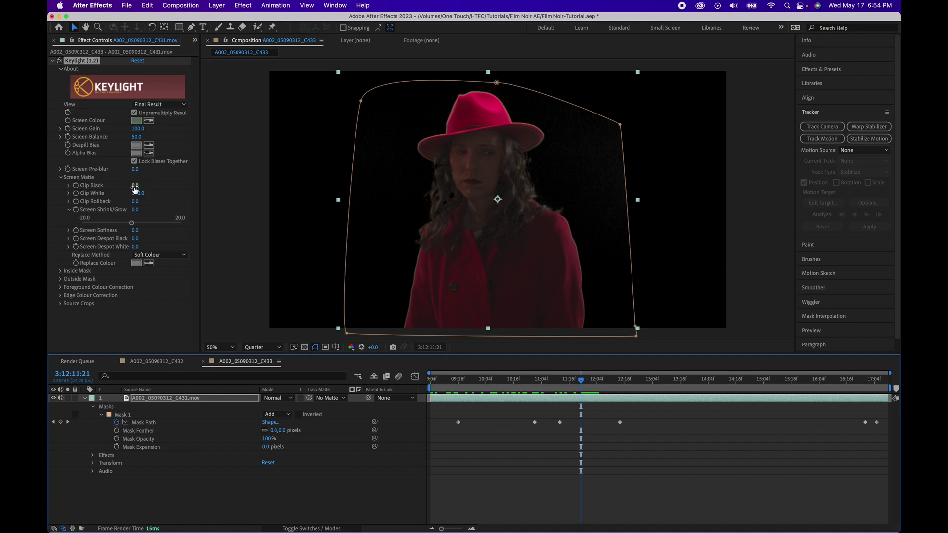
click(159, 104)
click(159, 156)
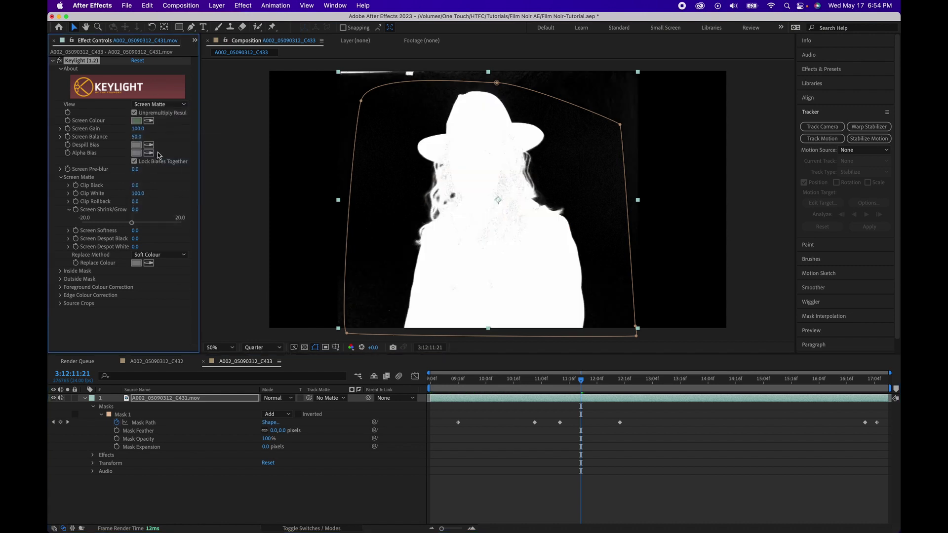
mouse_move(136, 193)
mouse_down()
mouse_move(145, 185)
mouse_move(140, 196)
mouse_up()
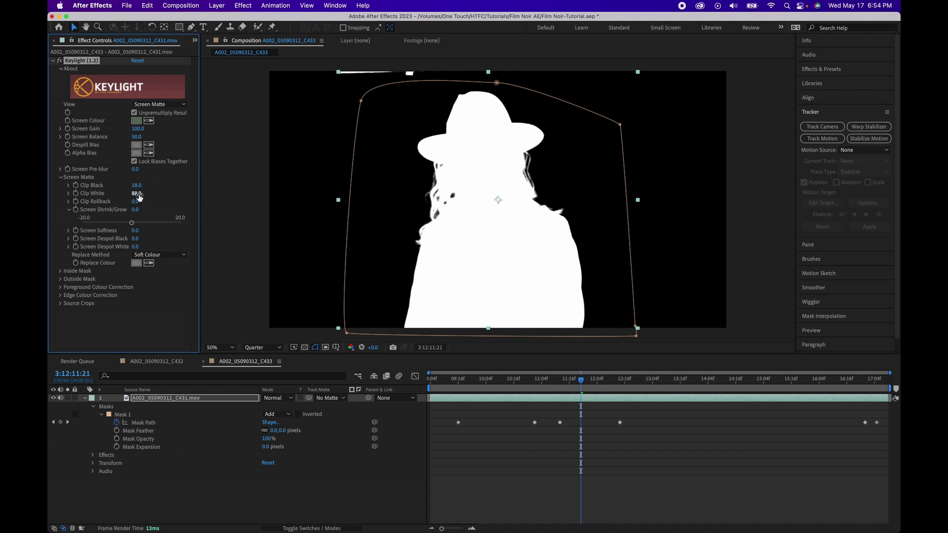
Step: Set Keylight's Replace Method to Hard Colour, View to Final Result, Screen Pre-blur to 0.6 and Screen Shrink/Grow to -3.3
click(159, 254)
click(158, 285)
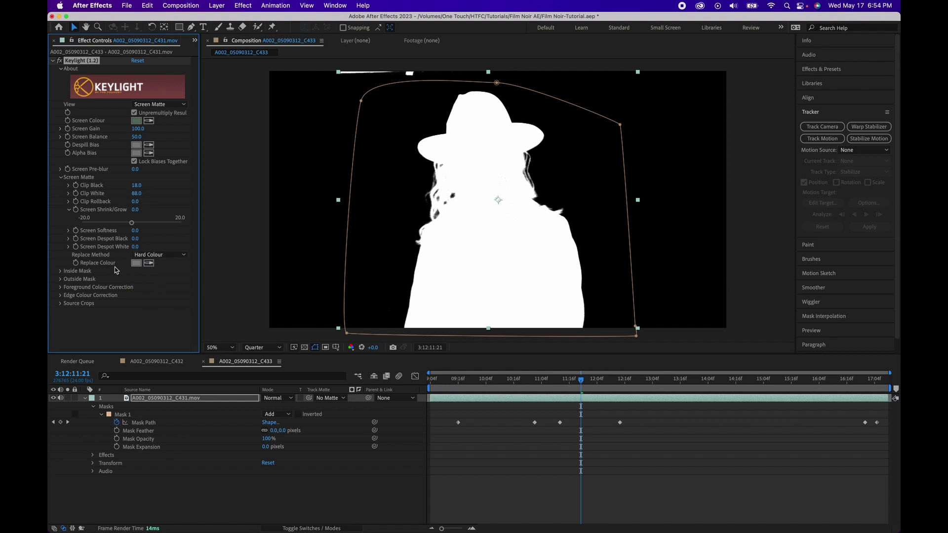
click(159, 104)
click(169, 215)
mouse_move(581, 385)
mouse_down()
mouse_move(494, 379)
mouse_move(586, 379)
mouse_up()
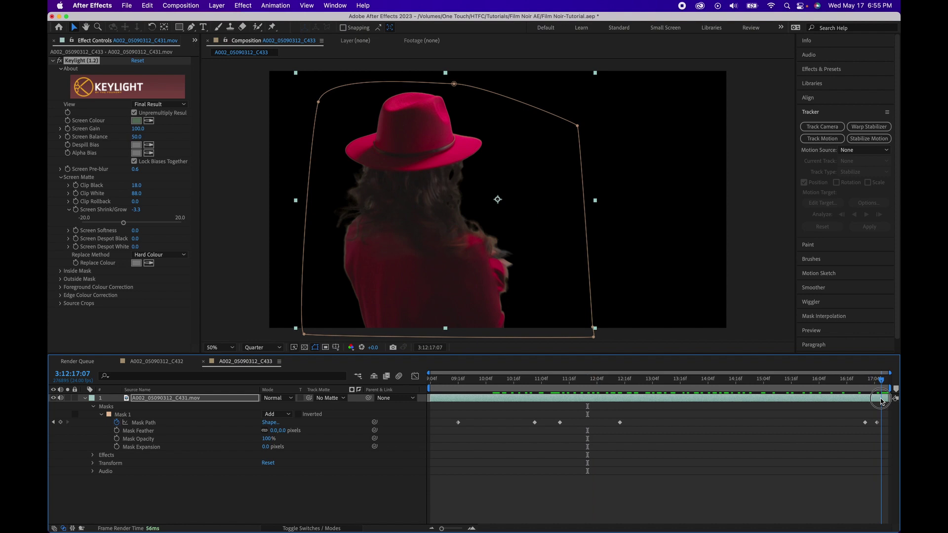
drag(881, 401, 816, 396)
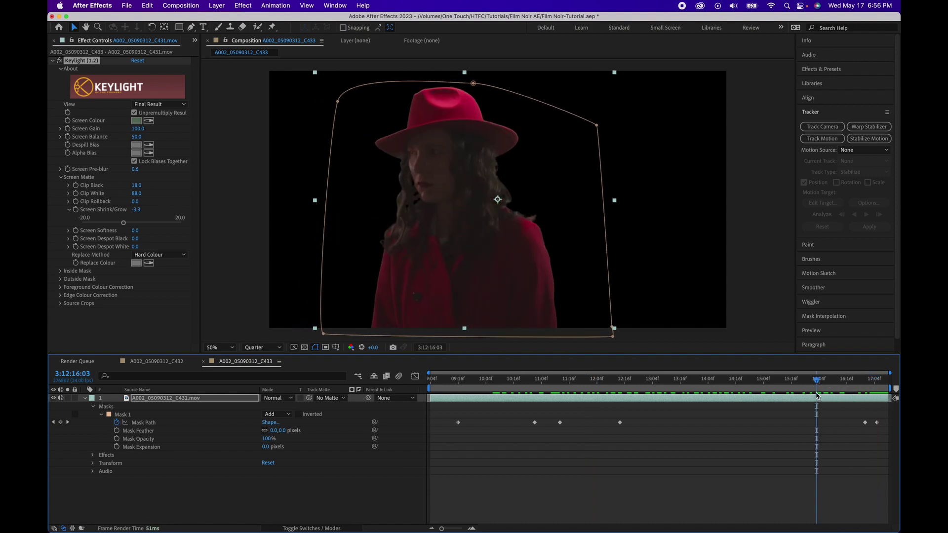
Step: Add the Lumetri Color effect to the keyed clip
click(243, 6)
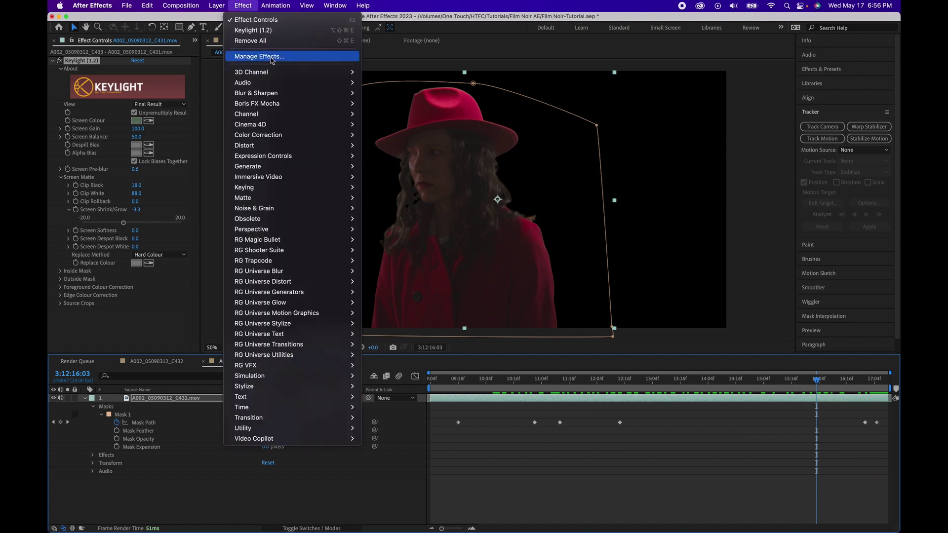
mouse_move(267, 135)
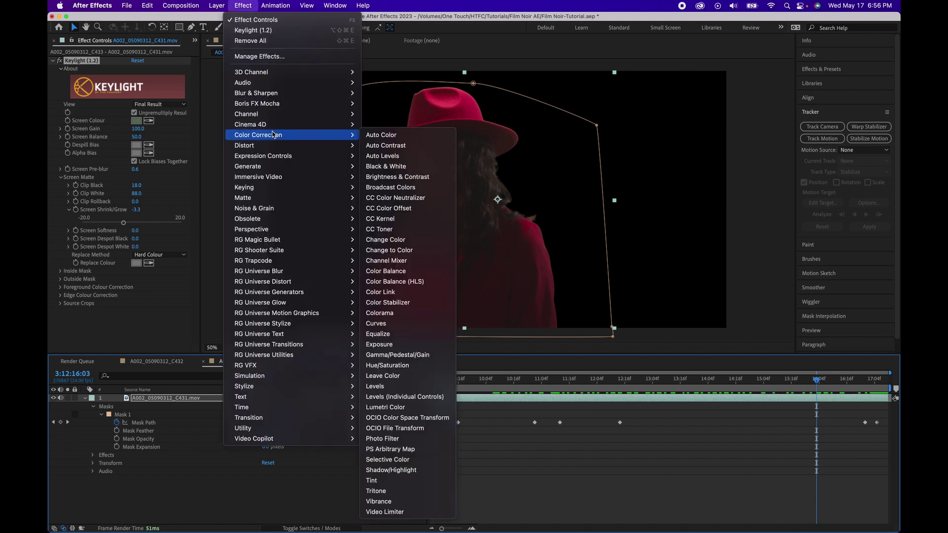
click(390, 407)
Step: Set the Creative look of Lumetri Color to SL NOIR 1965
scroll(118, 192, up, 3)
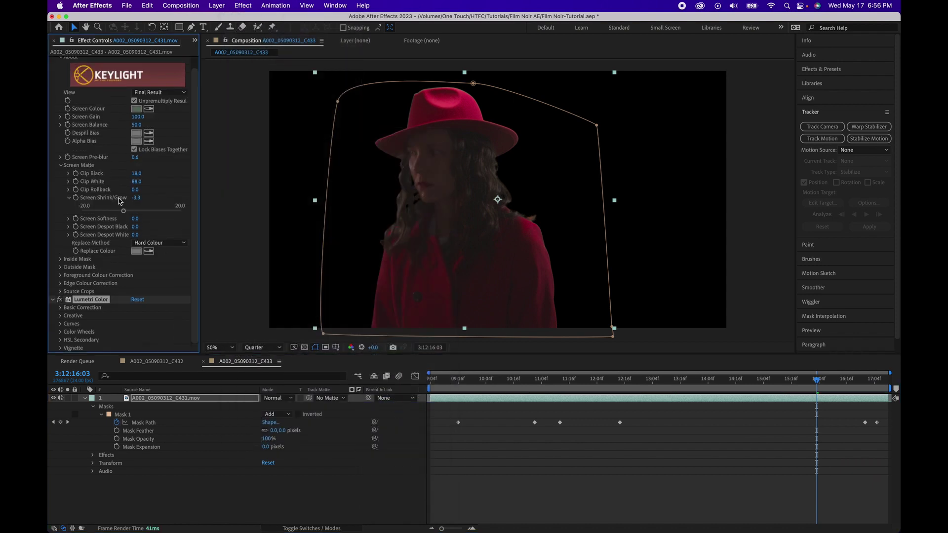
click(60, 316)
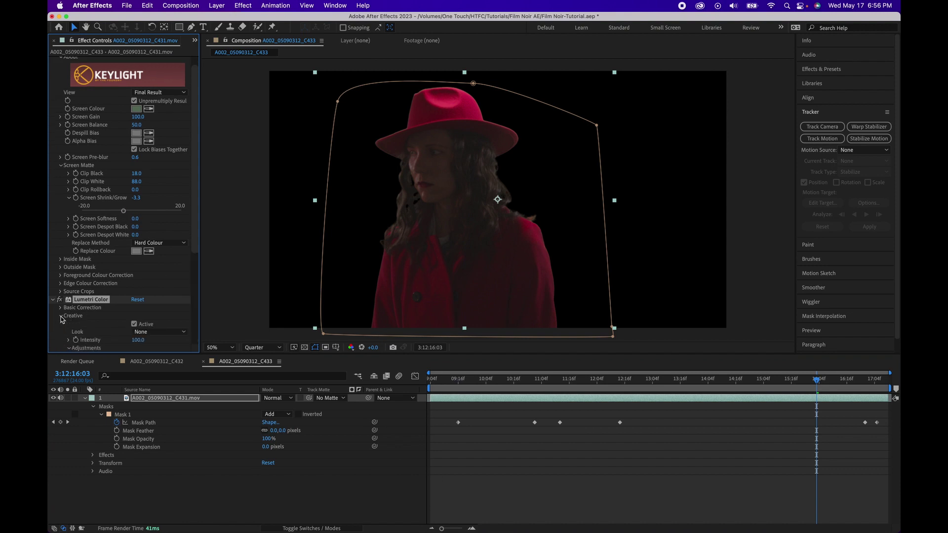
scroll(124, 296, down, 5)
click(158, 222)
scroll(173, 386, down, 5)
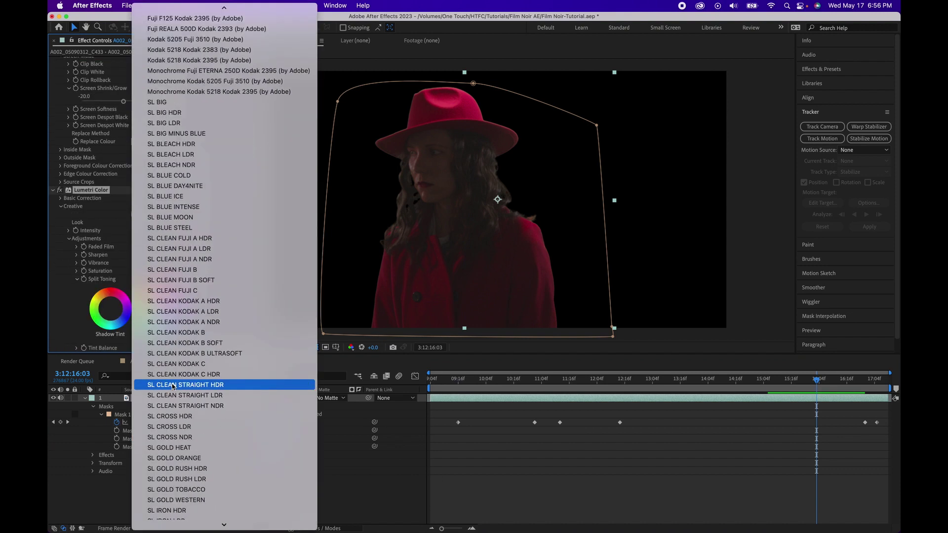
click(181, 458)
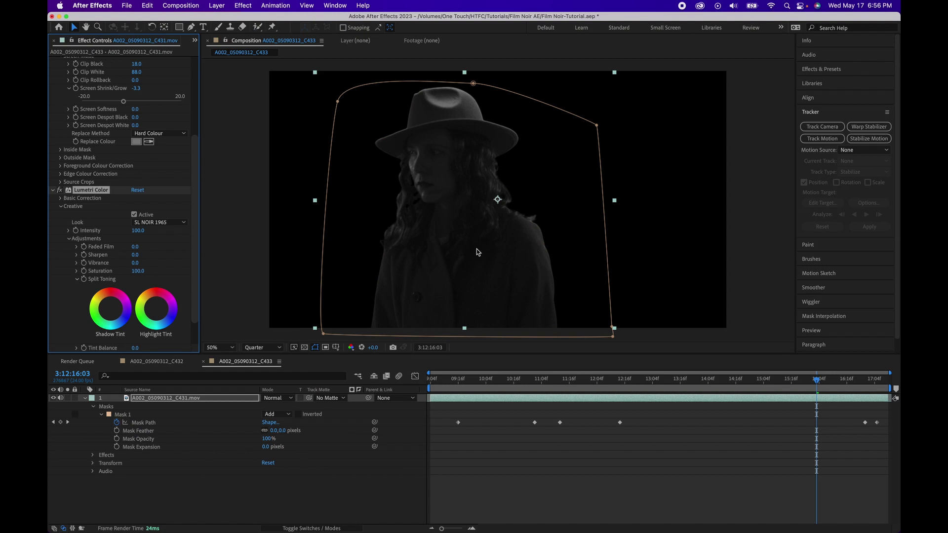
Step: Set Lumetri Color's basic correction on the woman's clip to Exposure 0.7 and Contrast 7
click(61, 199)
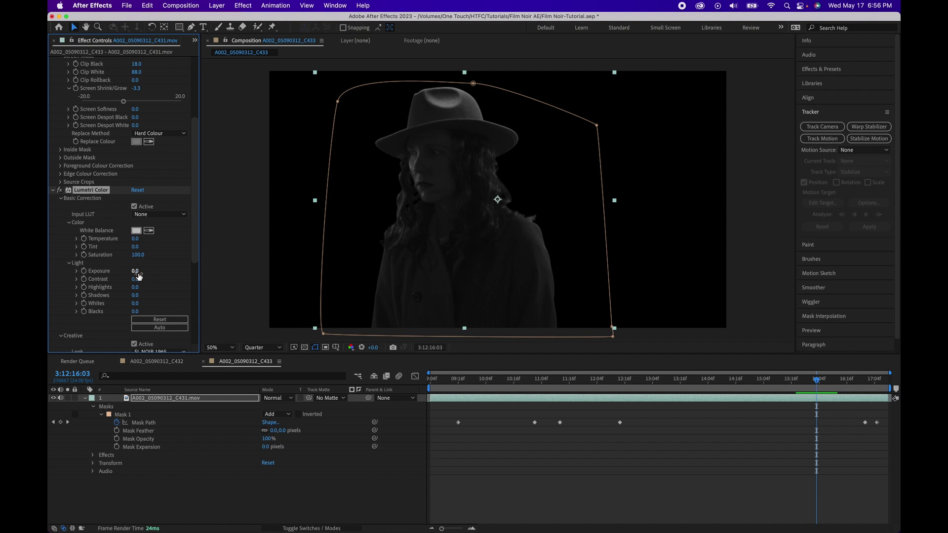
drag(135, 271, 143, 274)
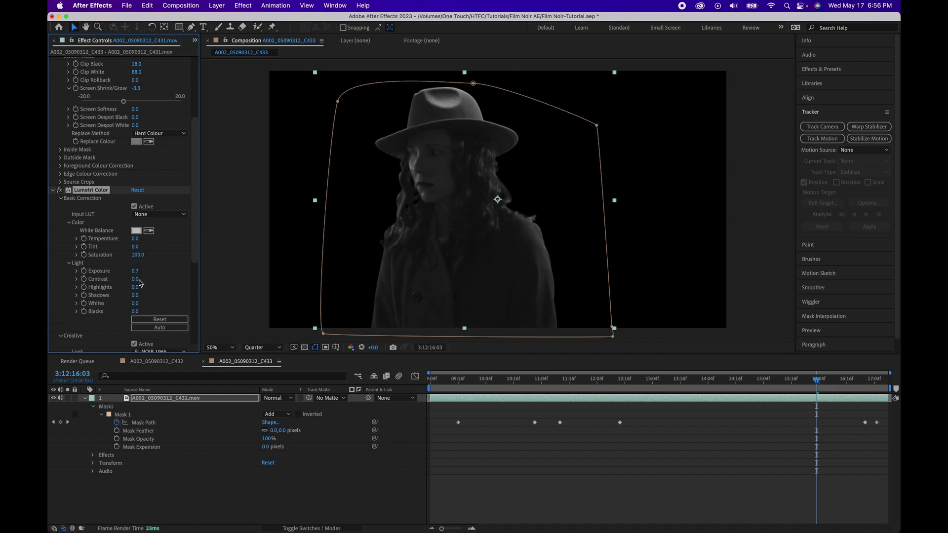
drag(139, 283, 141, 280)
click(136, 271)
key(Return)
Step: Set Faded Film to 7 in Lumetri Color's creative adjustments for the woman's clip
scroll(105, 320, down, 5)
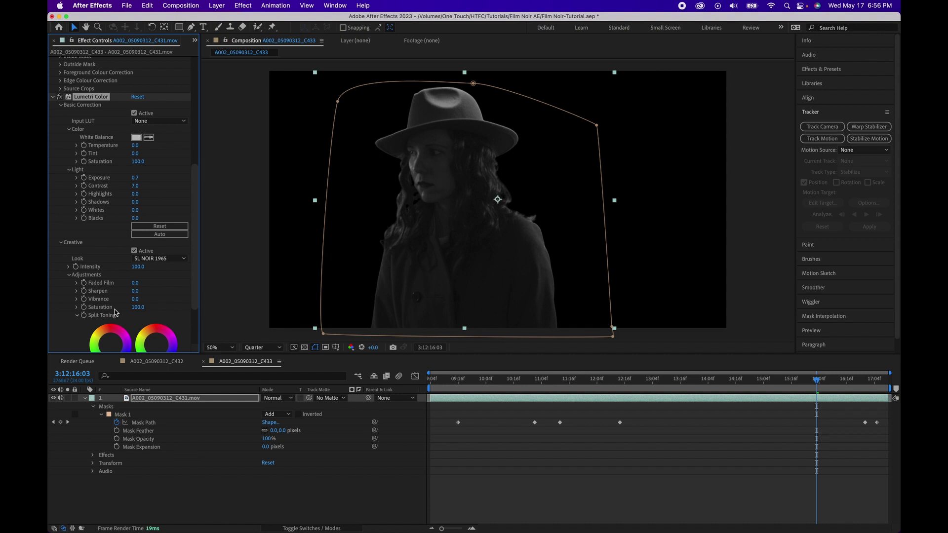
click(137, 283)
drag(140, 284, 142, 283)
drag(141, 283, 143, 283)
Step: Add the footage A002_05090323_C436.mov to the composition as a layer beneath the woman's clip
key(super+0)
click(87, 210)
drag(87, 209, 150, 471)
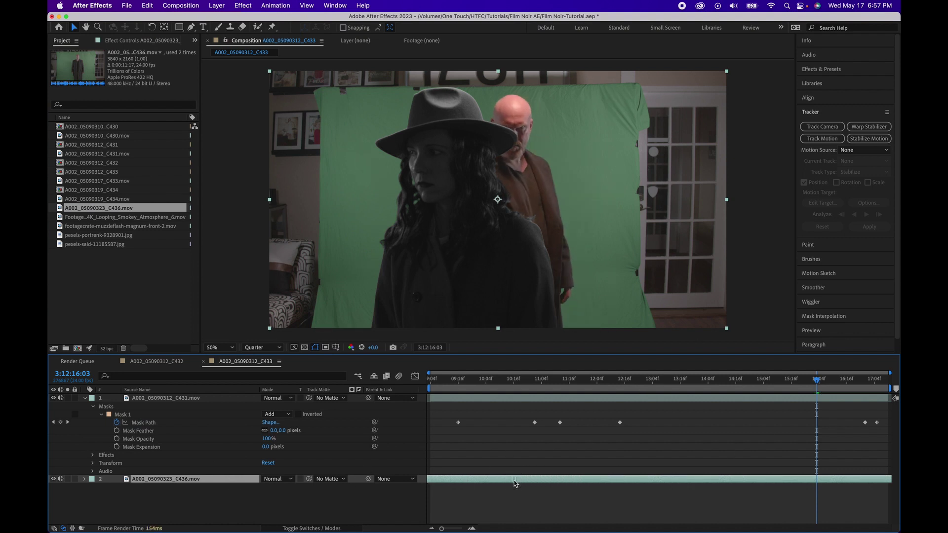
Step: At 3:12:16:16, flip the man's clip horizontally and reposition it so he stands behind the woman, to her right
drag(478, 380, 847, 380)
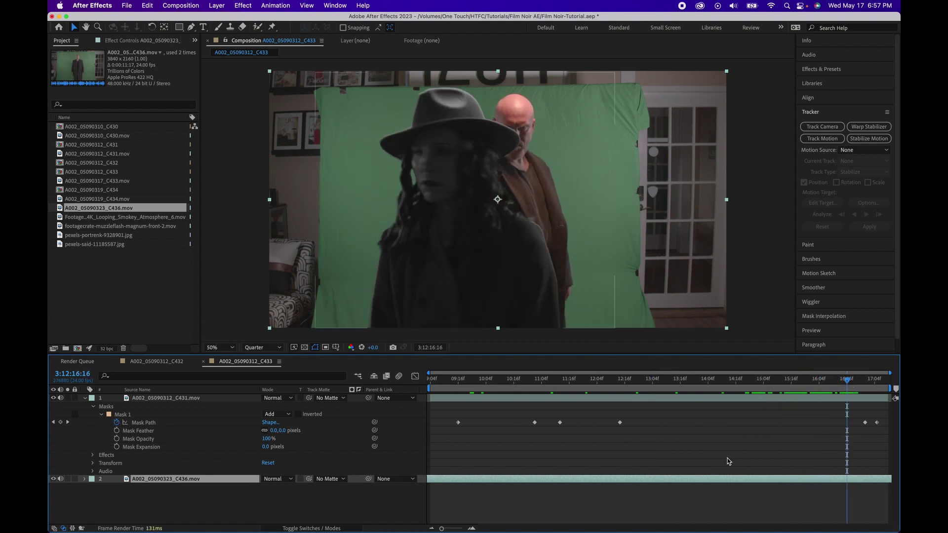
mouse_move(706, 477)
mouse_down()
mouse_move(661, 477)
mouse_move(698, 474)
mouse_up()
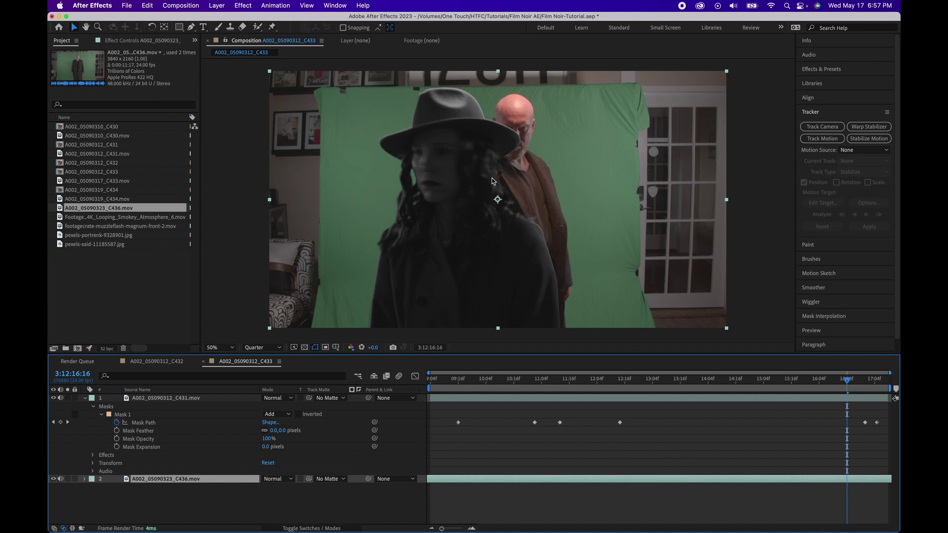
click(217, 6)
mouse_move(277, 124)
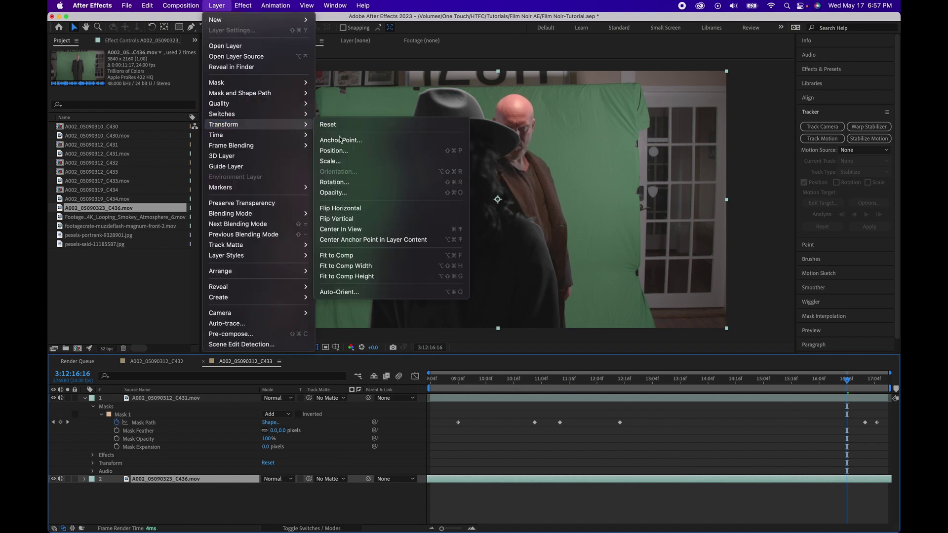
click(340, 207)
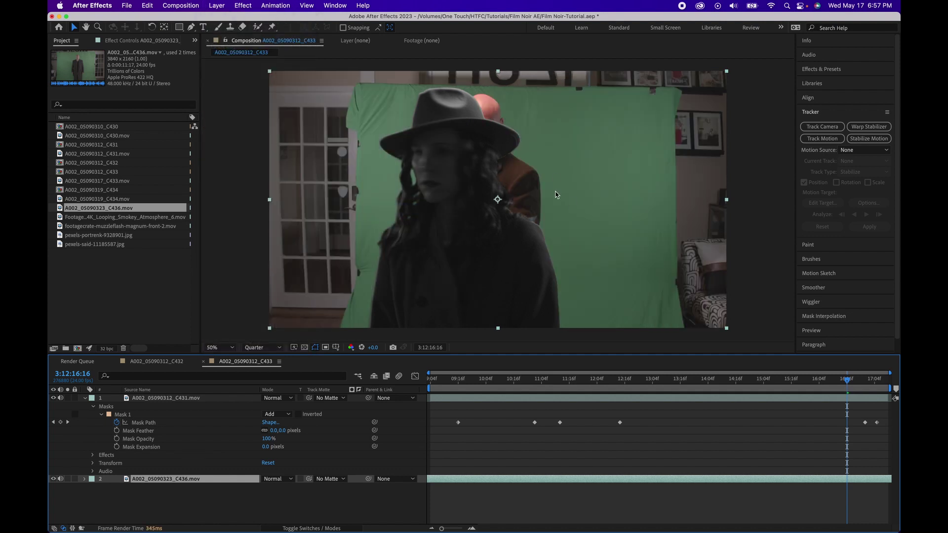
drag(574, 192, 663, 197)
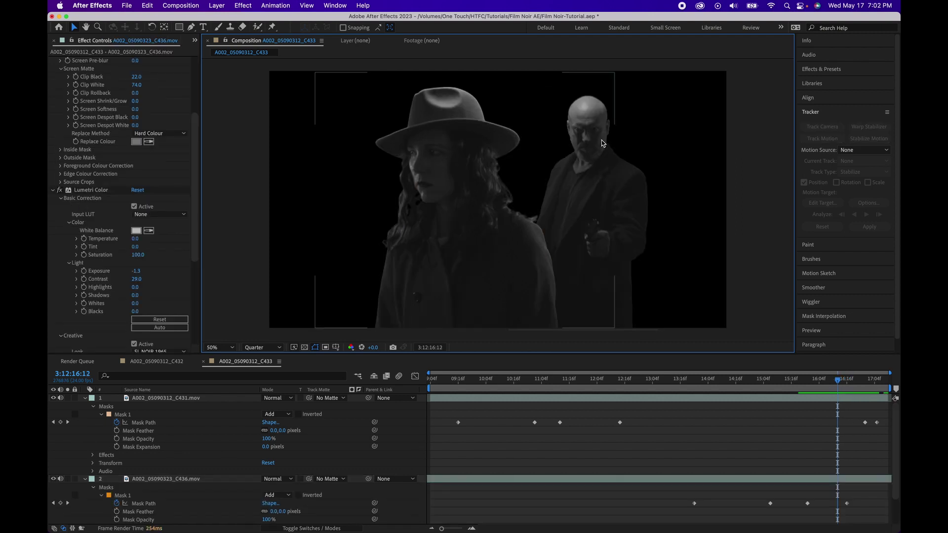
Step: Add the Camera Lens Blur effect to A002_05090323_C436.mov and set its Blur Radius to 7
click(312, 170)
click(242, 6)
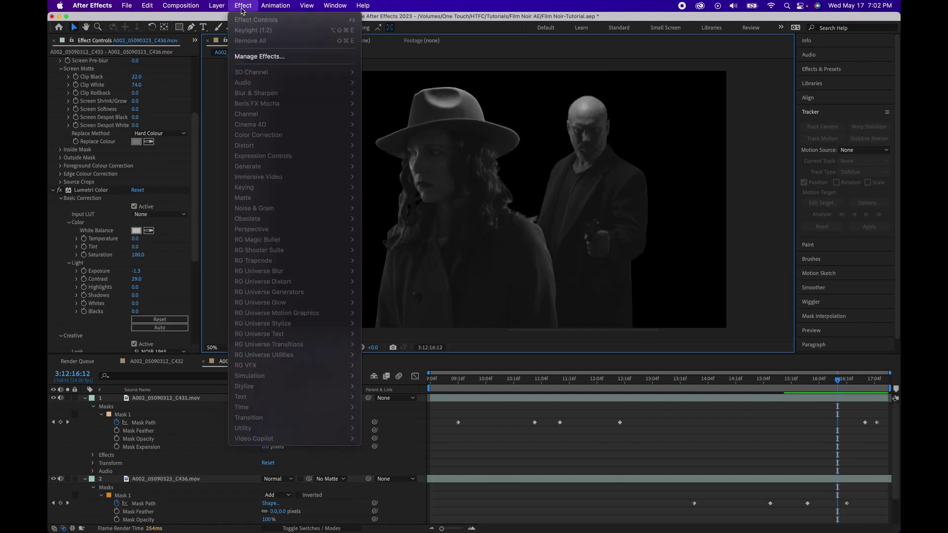
click(243, 6)
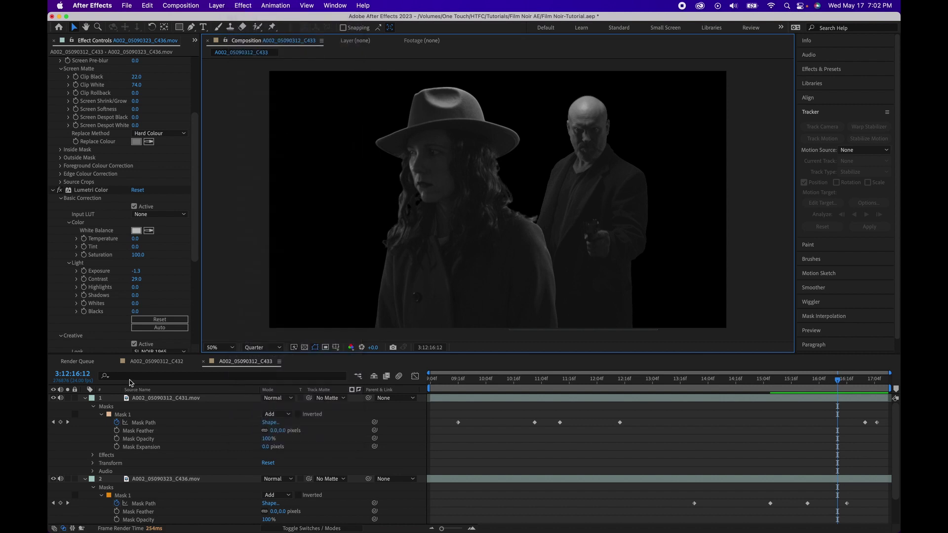
click(151, 480)
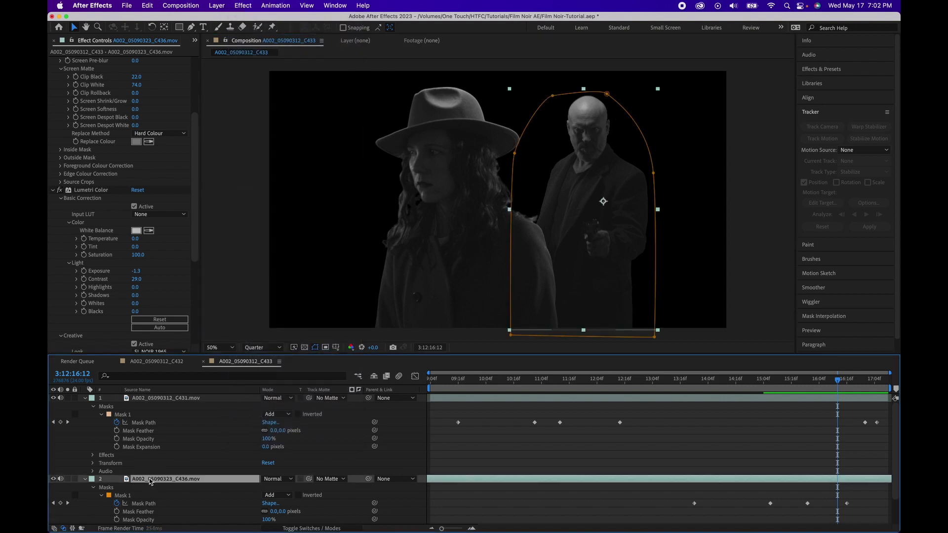
click(243, 7)
mouse_move(320, 88)
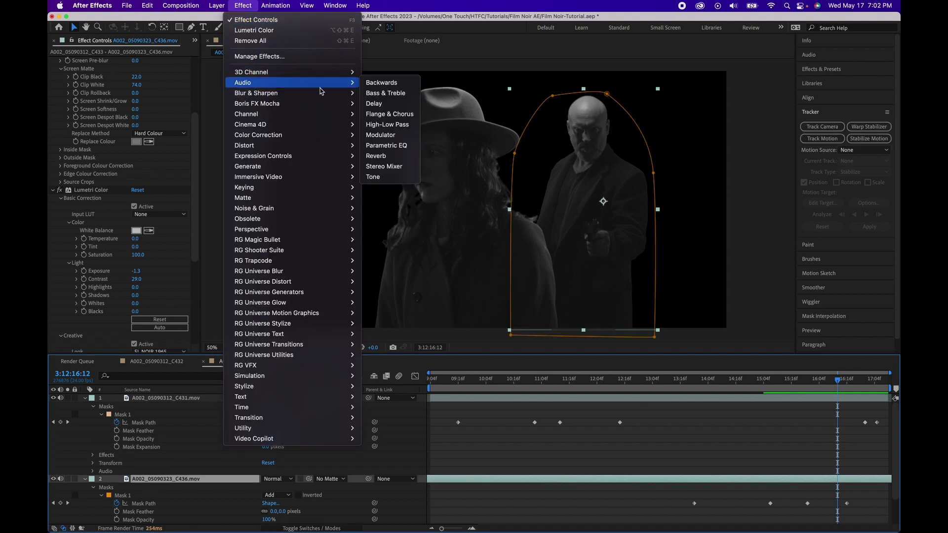
click(404, 104)
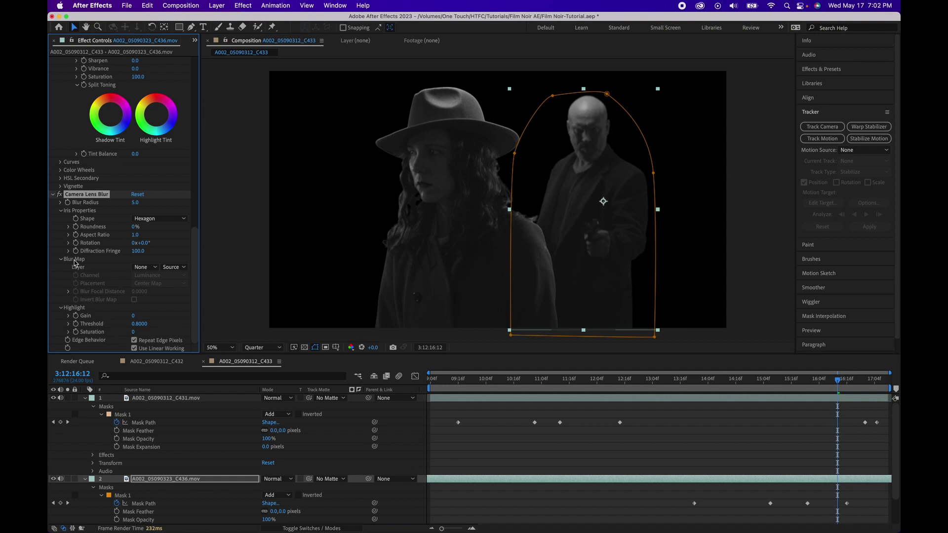
click(135, 203)
key(Return)
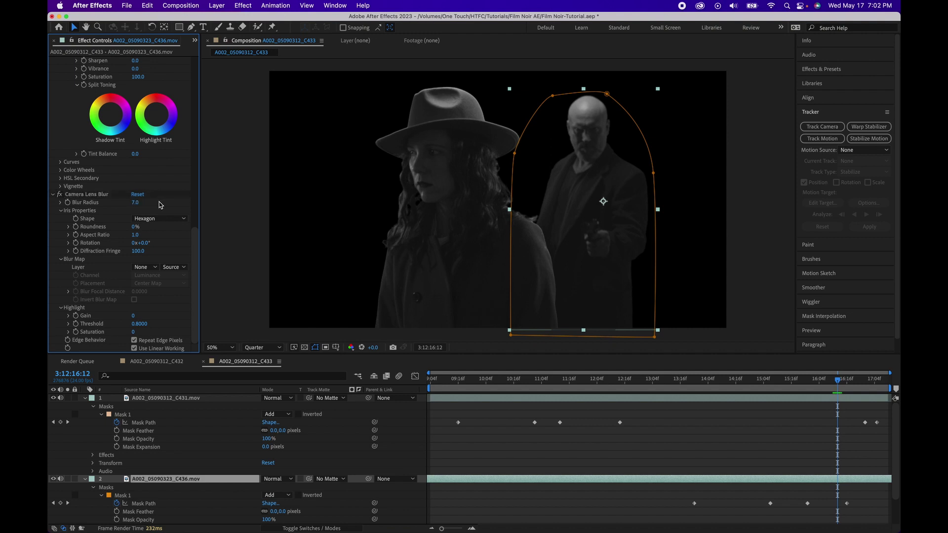
Step: Collapse both clips' properties and add pexels-said-11185587.jpg as the background layer beneath them
key(super+0)
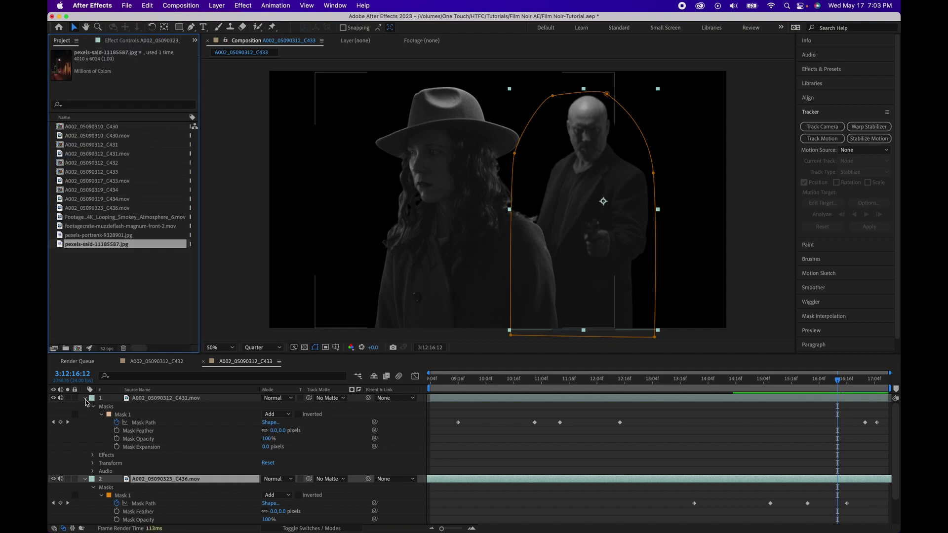
click(85, 399)
click(85, 406)
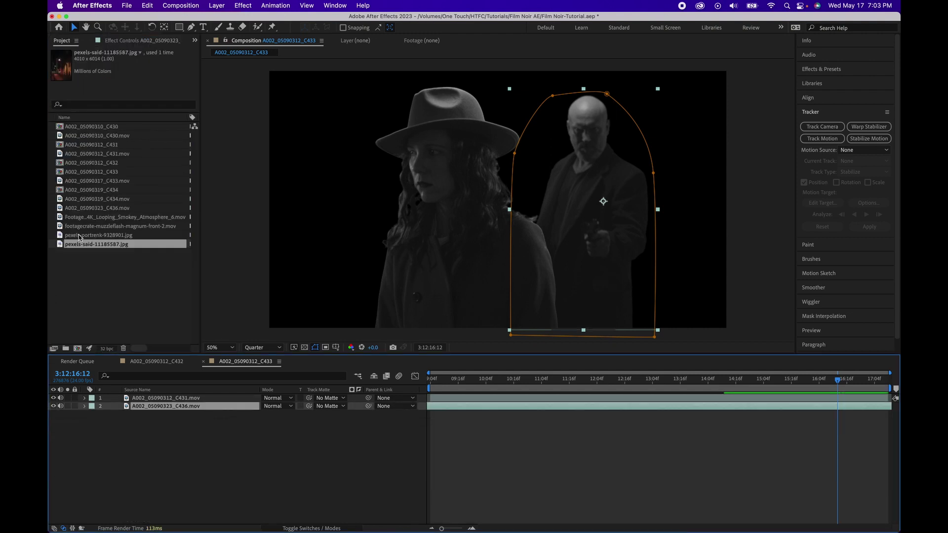
drag(78, 248, 169, 425)
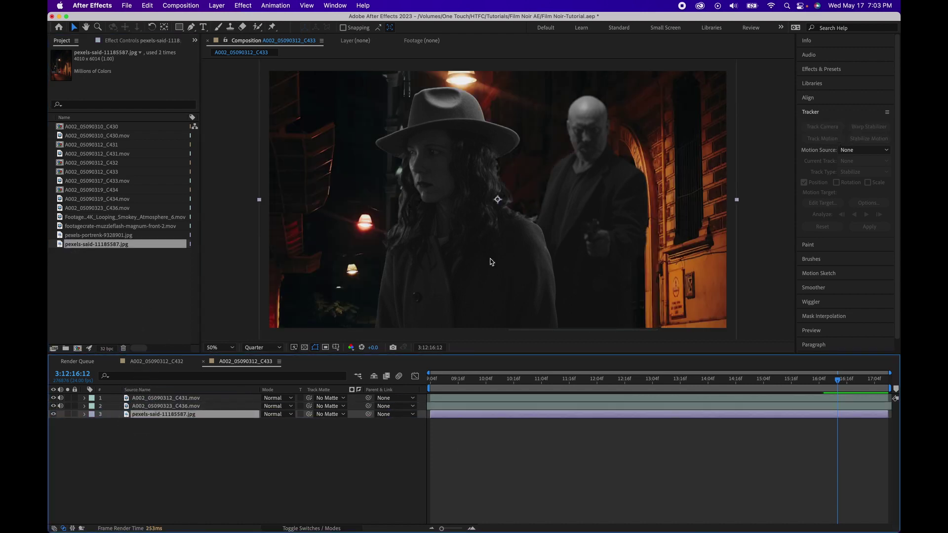
Step: Flip the street image horizontally and reposition it behind the actors at about 2432, -920, scaled to 138%
drag(319, 255, 302, 133)
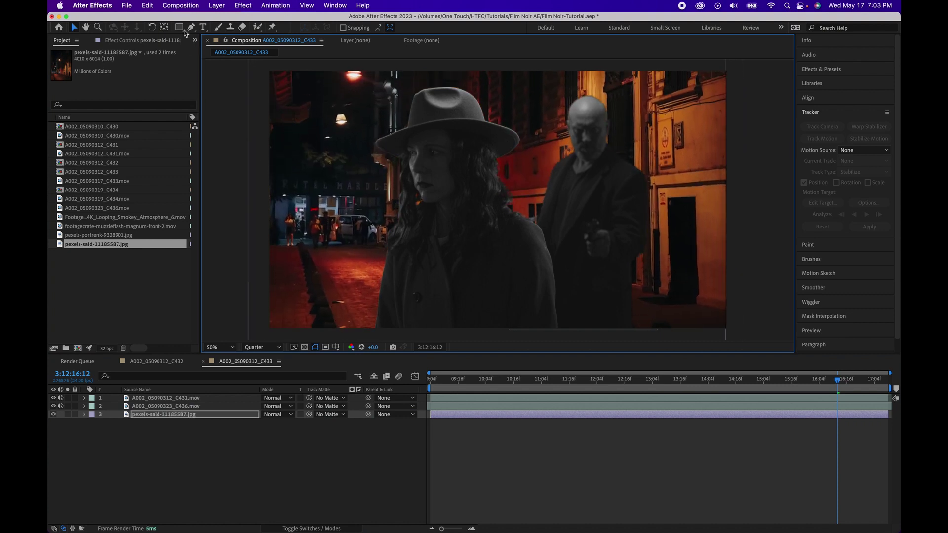
click(217, 7)
mouse_move(232, 125)
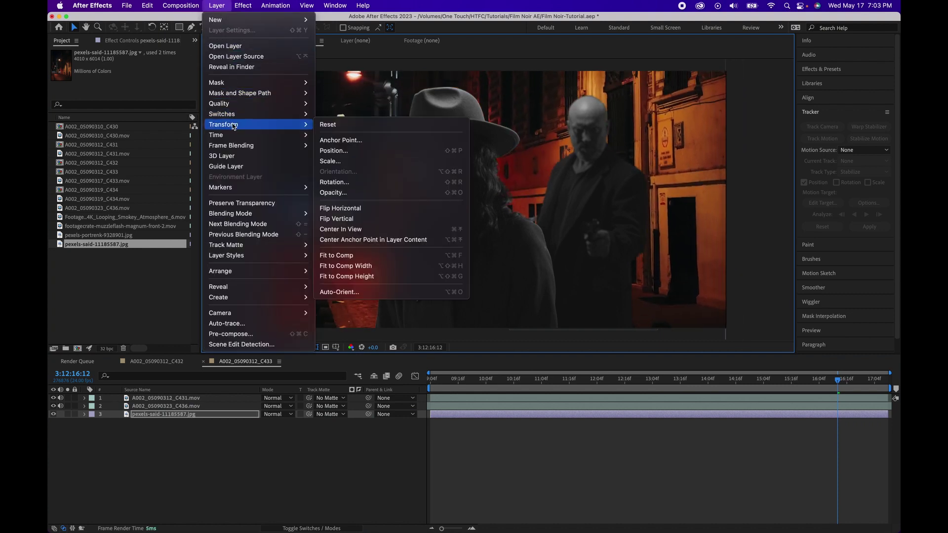
click(341, 208)
drag(355, 236, 400, 154)
Step: Paste the Lumetri Color and Camera Lens Blur effects onto the street image, with Faded Film 23 and Blur Radius 10
key(super+v)
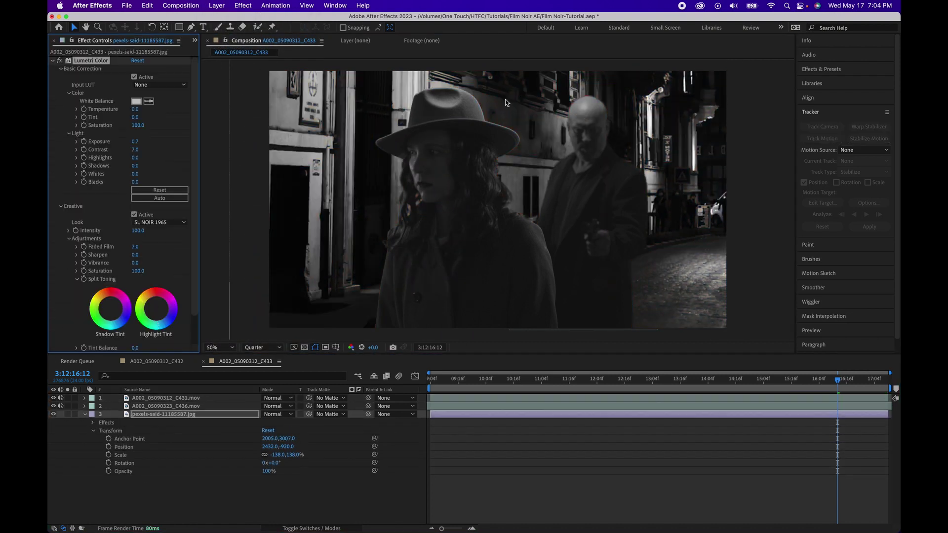
scroll(141, 214, down, 1)
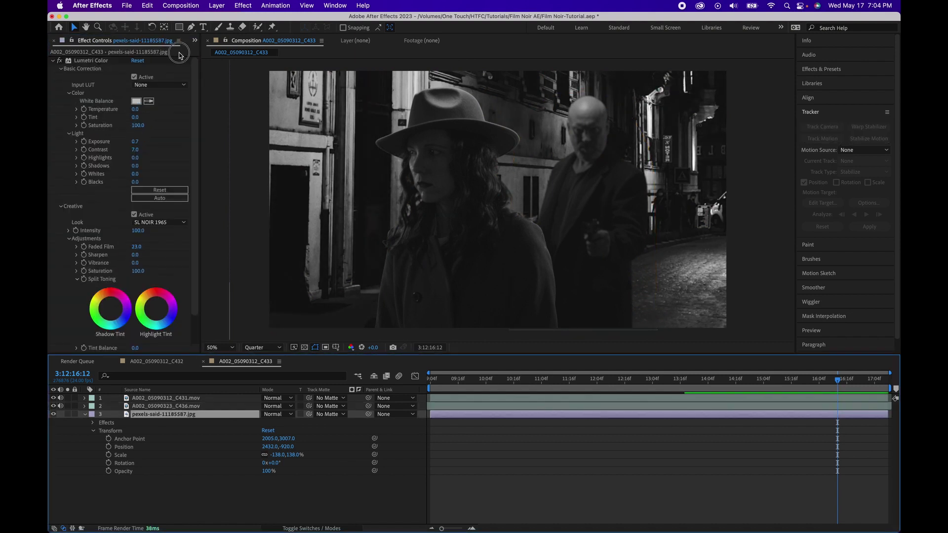
key(super+v)
scroll(137, 225, down, 5)
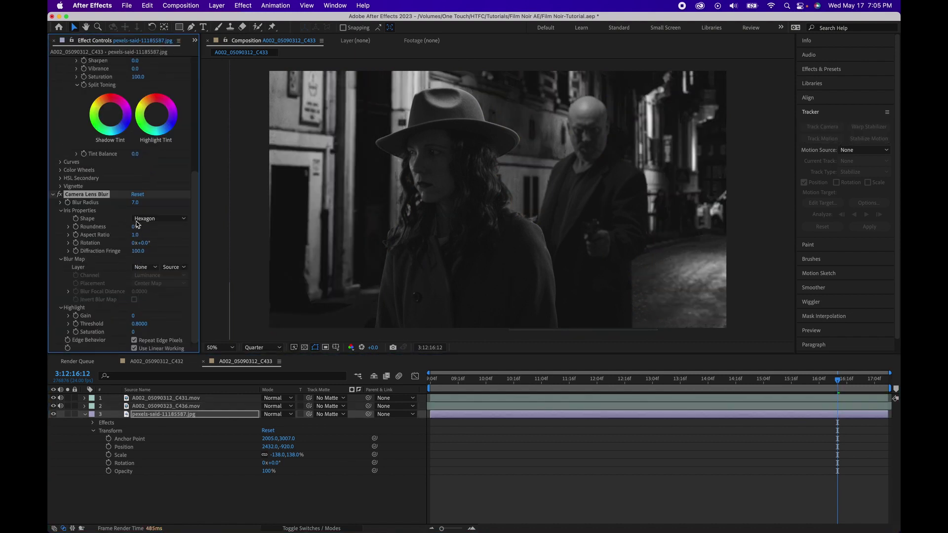
drag(138, 203, 137, 203)
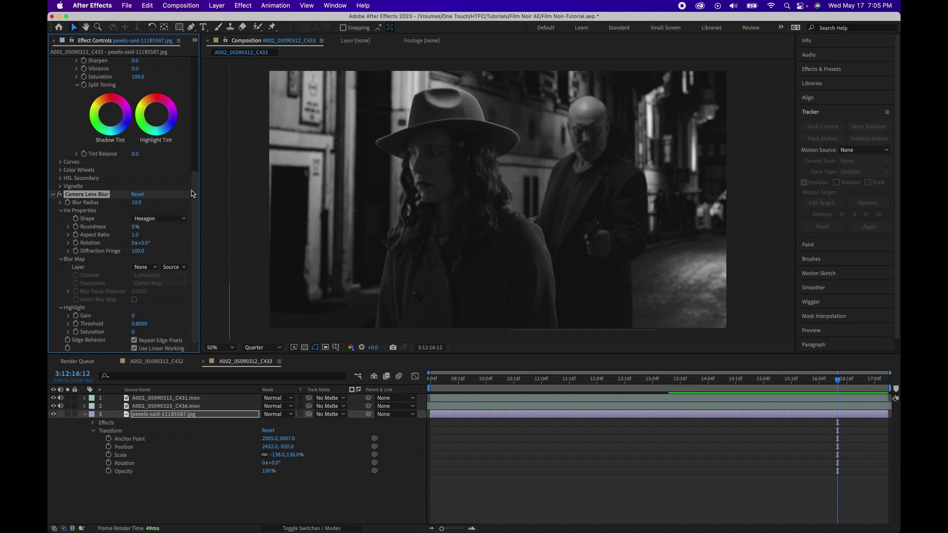
Step: Add the Looping Smokey Atmosphere 6 footage as a layer between the woman's clip and the man's clip
scroll(193, 194, up, 5)
click(195, 40)
click(212, 55)
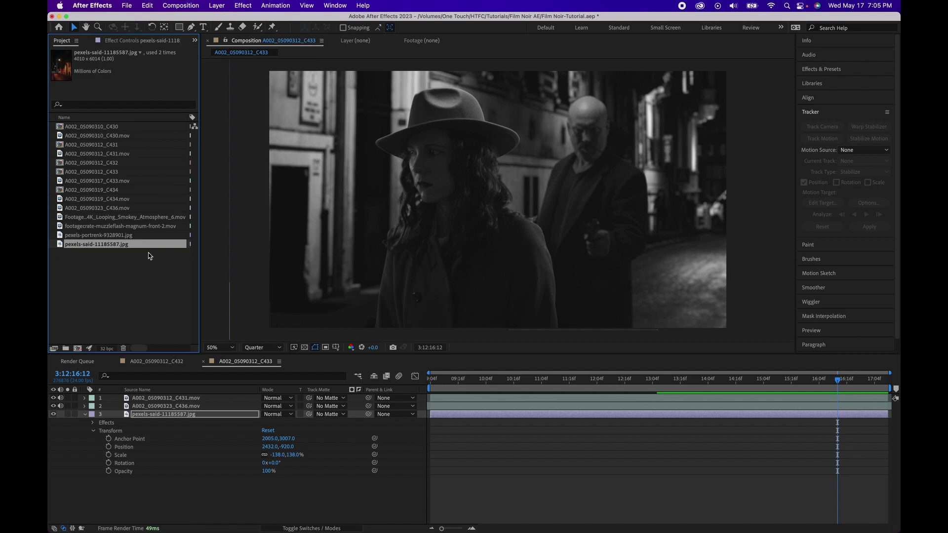
click(91, 220)
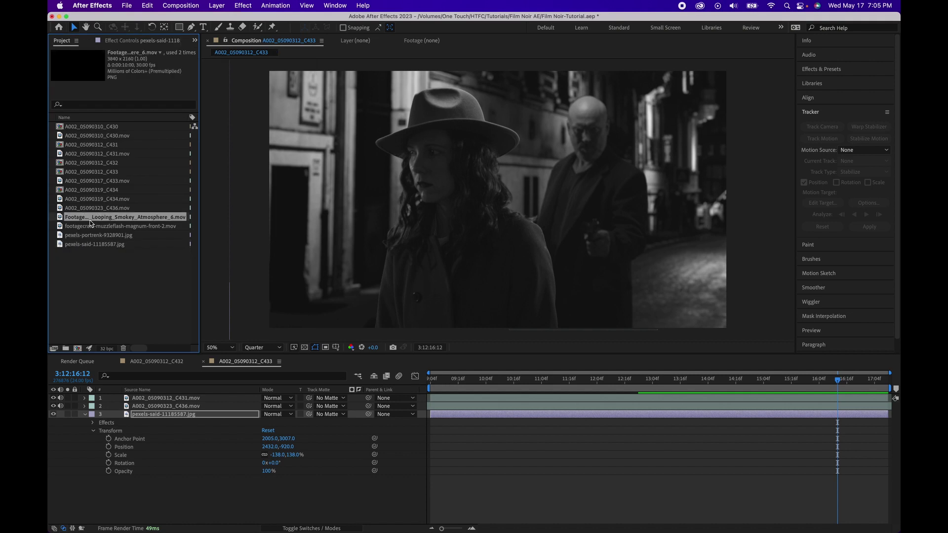
drag(90, 222, 134, 404)
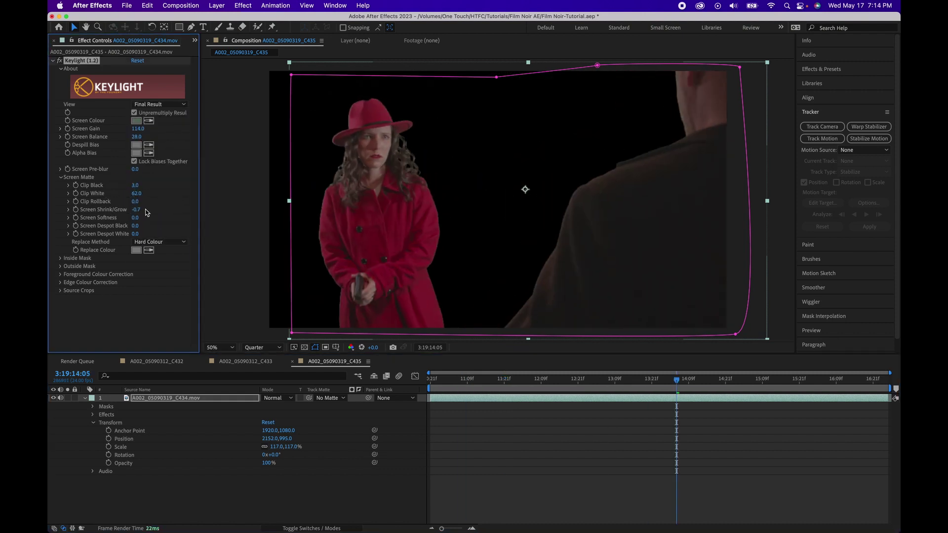
Step: In composition A002_05090319_C435, add footagecrate-muzzleflash-magnum-front-2.mov as the top layer at 3:19:12:15
click(243, 6)
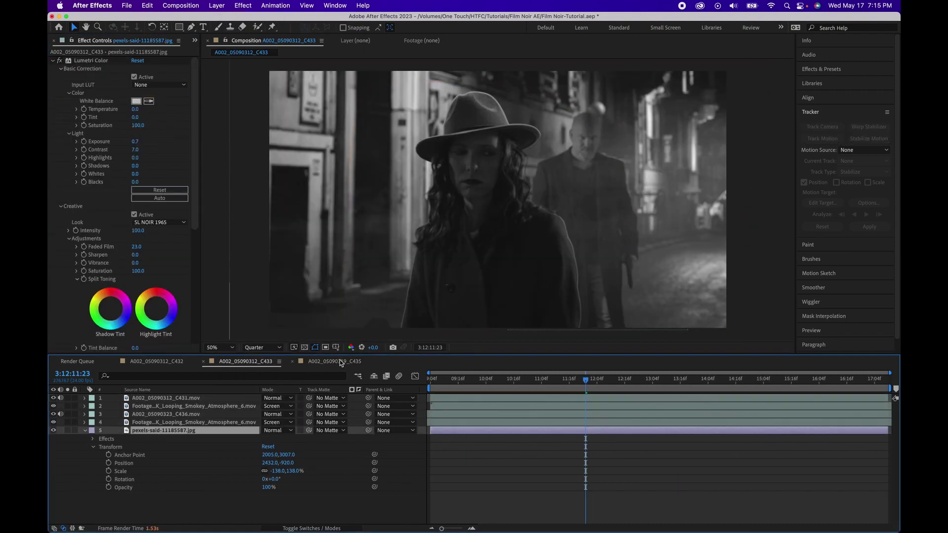
click(340, 361)
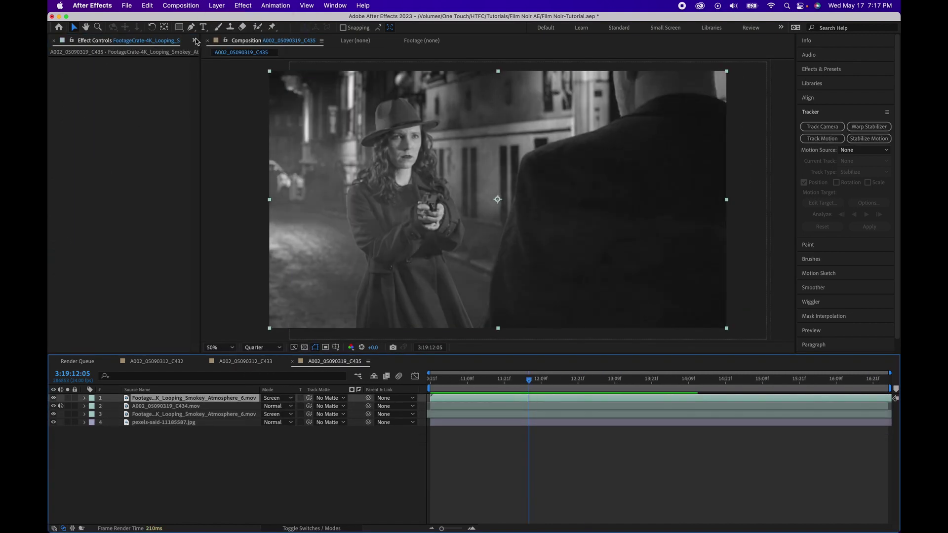
click(196, 42)
click(208, 48)
click(96, 236)
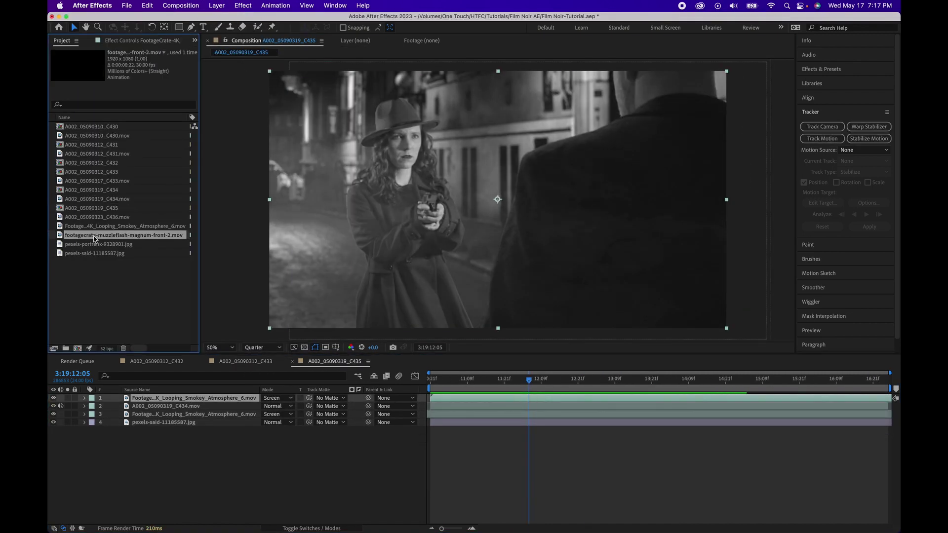
drag(531, 379, 564, 380)
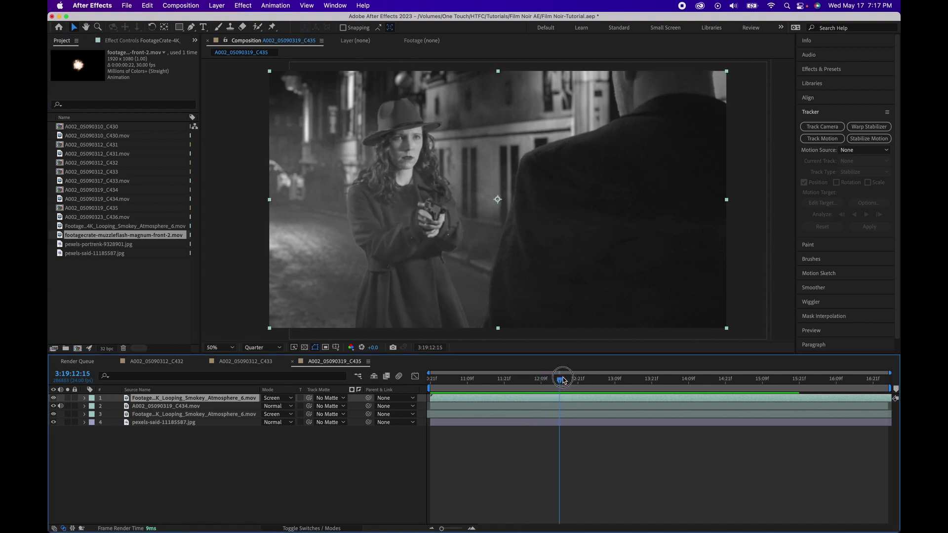
drag(105, 242, 567, 398)
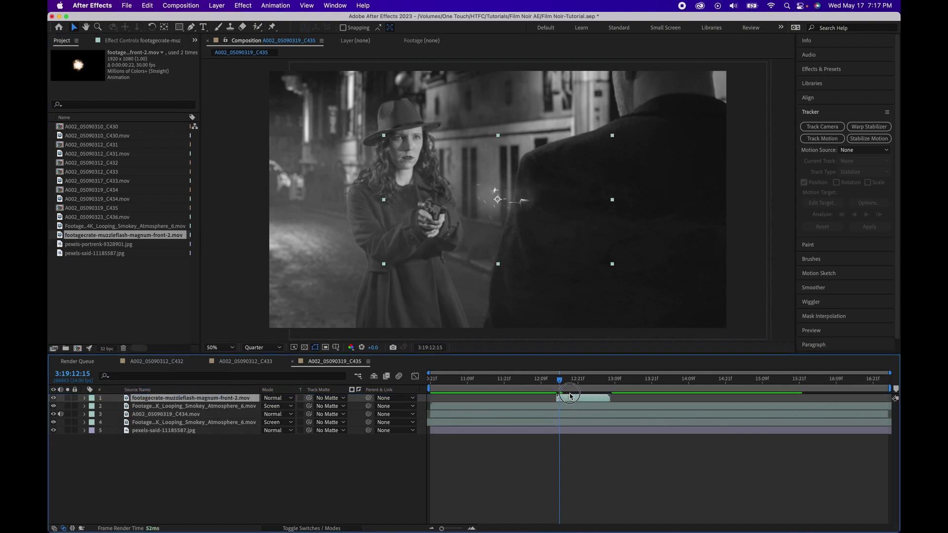
Step: Move the muzzle flash to the barrel of the woman's gun and scale it down to fit
click(515, 200)
drag(515, 199, 470, 211)
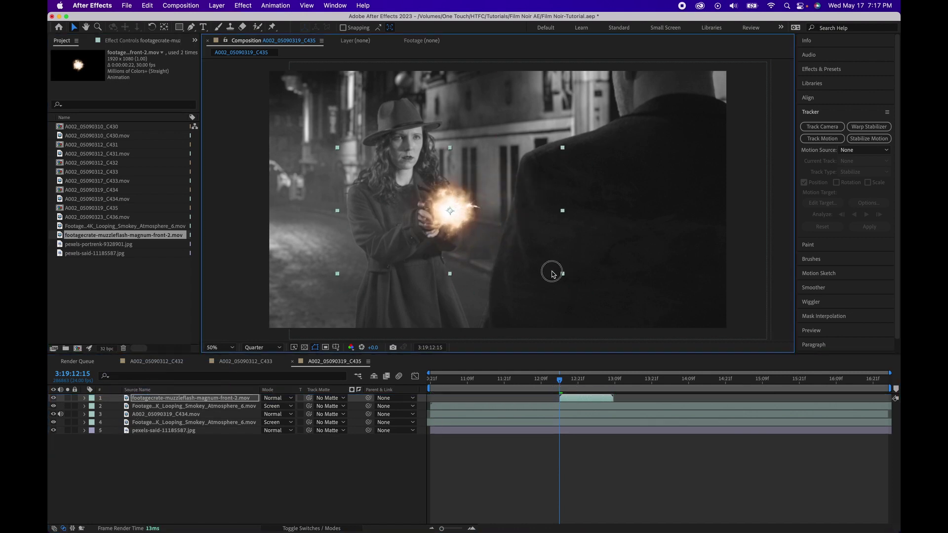
drag(565, 275, 537, 257)
drag(488, 219, 490, 221)
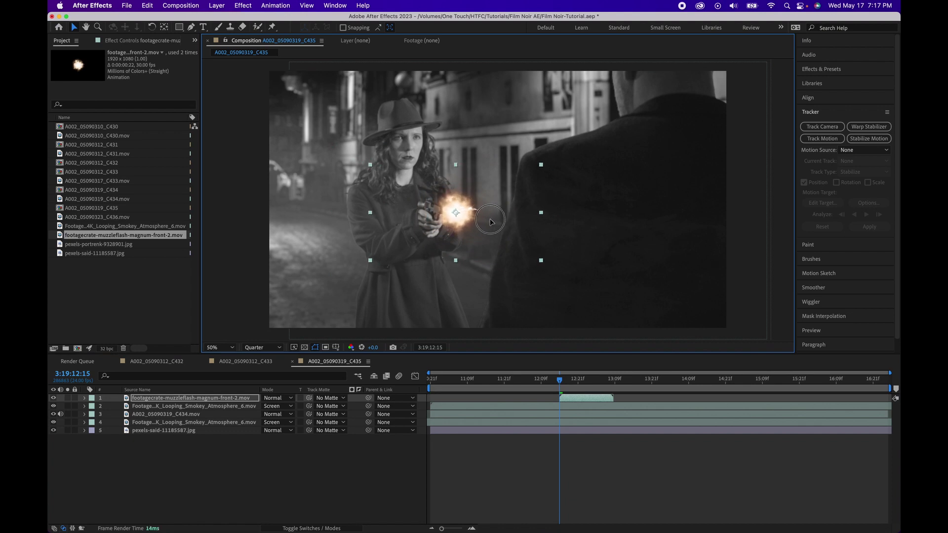
Step: Copy Lumetri Color from A002_05090319_C434.mov onto the muzzle flash layer and play the shot from 3:19:10:21
click(172, 411)
key(F3)
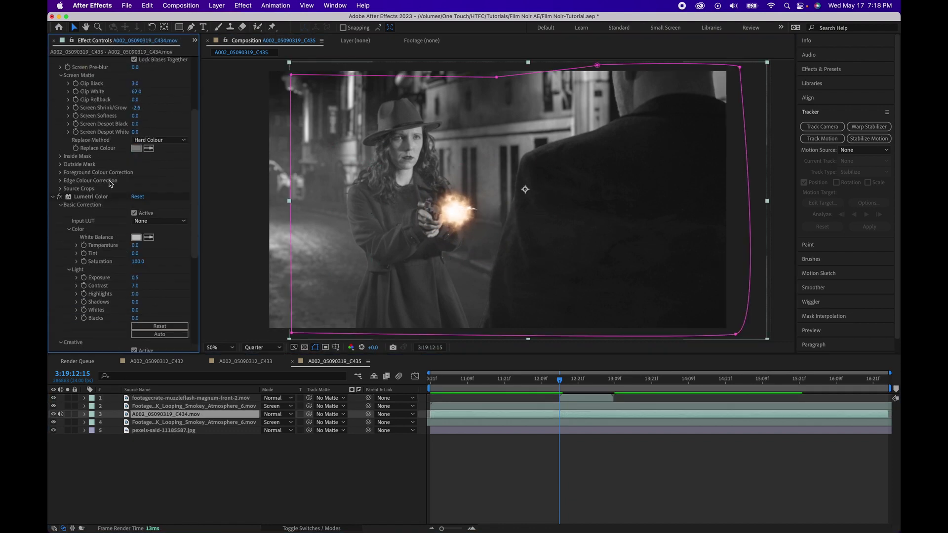
key(super+Up)
key(super+Up)
drag(559, 379, 430, 378)
key(space)
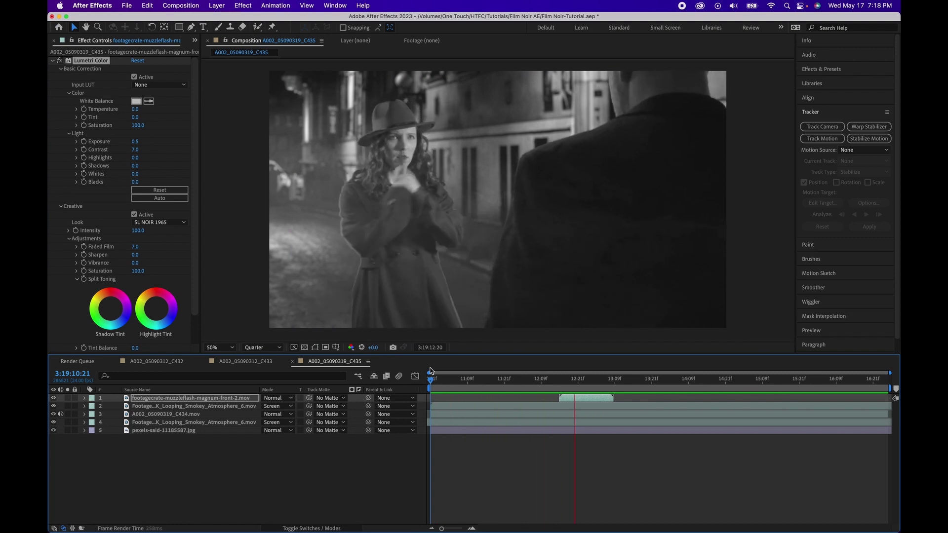